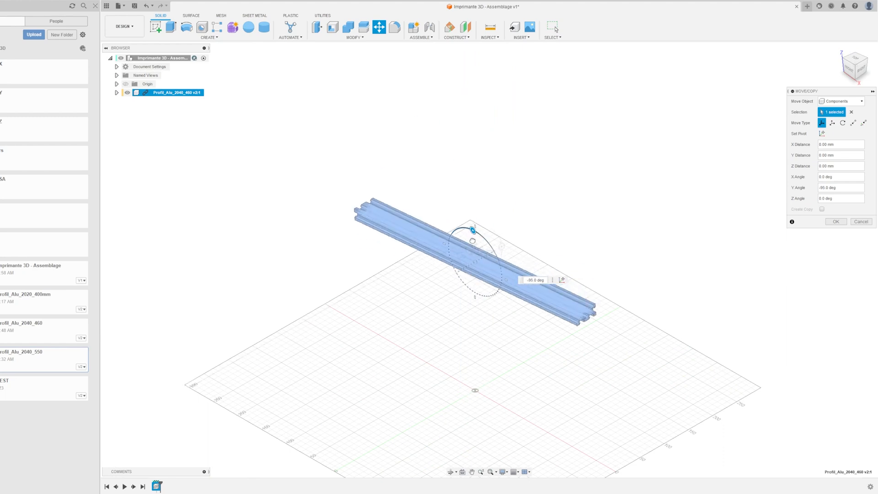
Step: Paste a second copy of the Profil_Alu_2040_460 profile into the assembly
click(170, 93)
key(ctrl+c)
key(ctrl+v)
key(Return)
Step: Place the Profil_Alu_2020_400mm profile in front of the two 2040_460 profiles
middle_drag(673, 333, 620, 368)
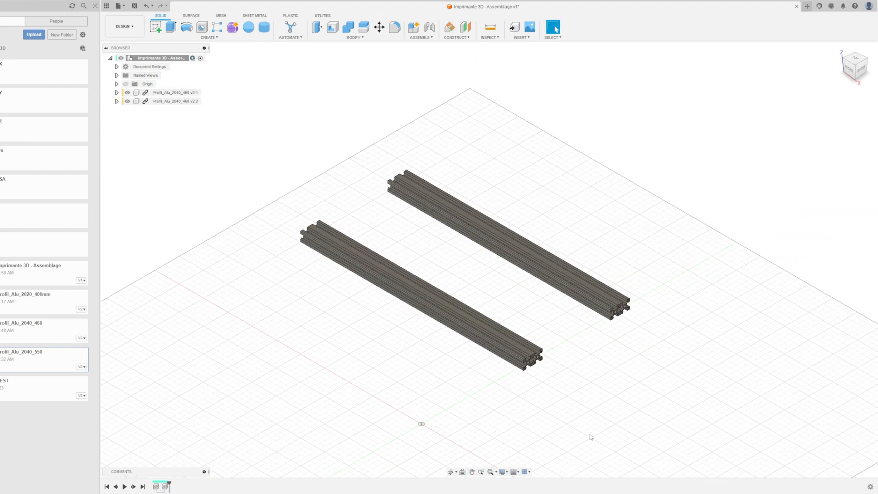
click(528, 428)
drag(306, 344, 307, 346)
drag(449, 264, 600, 385)
key(Return)
Step: Paste two more copies of the Profil_Alu_2020_400mm profile, moving the first one clear of the original
middle_drag(563, 218, 474, 207)
click(178, 109)
key(ctrl+c)
key(ctrl+v)
click(435, 261)
drag(583, 344, 616, 362)
key(Return)
key(ctrl+v)
key(Return)
Step: Move the upright Profil_Alu_2040_550 profile beside the other profiles and paste a second copy next to it
click(836, 221)
drag(410, 245, 247, 242)
click(176, 136)
key(ctrl+c)
key(ctrl+v)
click(436, 262)
drag(263, 274, 288, 259)
key(Return)
Step: Turn on component colours and join one 2020_400mm profile to the rear end of a 2040_460 profile at -90 degrees, flipped
key(shift+n)
middle_drag(541, 155, 521, 164)
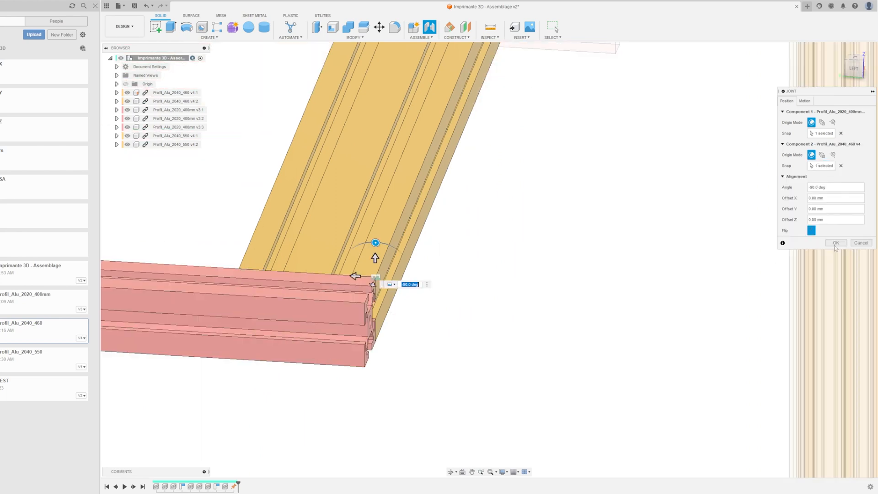
click(835, 245)
click(839, 52)
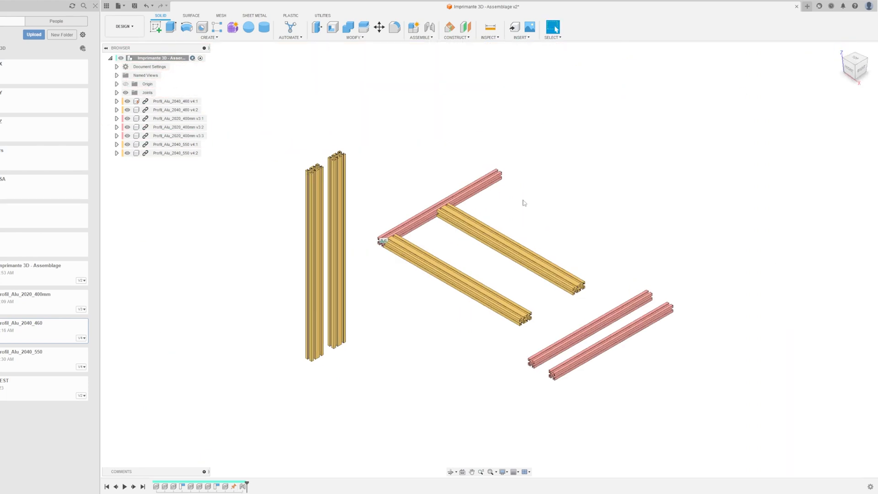
Step: Join the other 2040_460 profile to the free end of the rear 2020_400mm profile
scroll(527, 183, up, 3)
drag(496, 298, 655, 275)
key(j)
scroll(481, 169, up, 8)
scroll(472, 144, up, 2)
click(474, 135)
middle_drag(580, 192, 220, 114)
shift+middle_drag(283, 256, 402, 261)
click(351, 330)
click(837, 244)
click(839, 53)
Step: Join a second 2020_400mm profile to the front end of a 2040_460 profile to close the base frame
scroll(651, 345, up, 3)
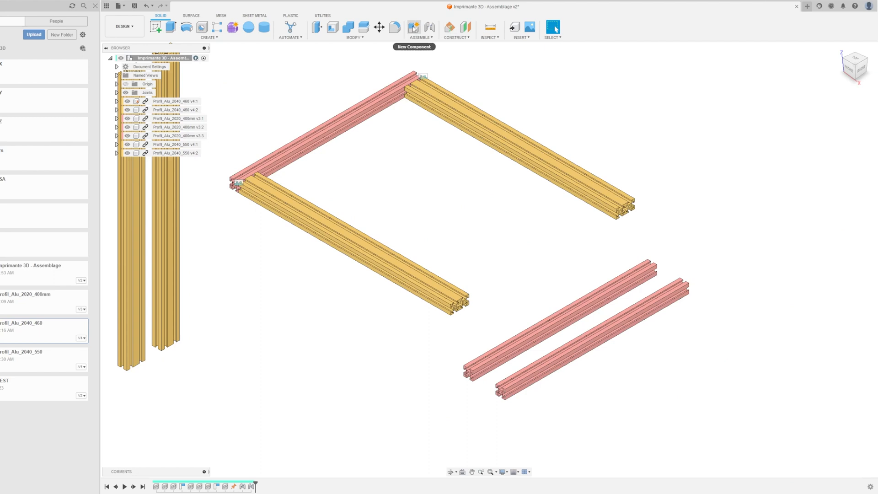
click(429, 28)
shift+middle_drag(330, 375, 484, 355)
scroll(485, 338, up, 6)
click(486, 328)
scroll(486, 328, down, 3)
shift+middle_drag(672, 110, 481, 144)
scroll(320, 192, up, 3)
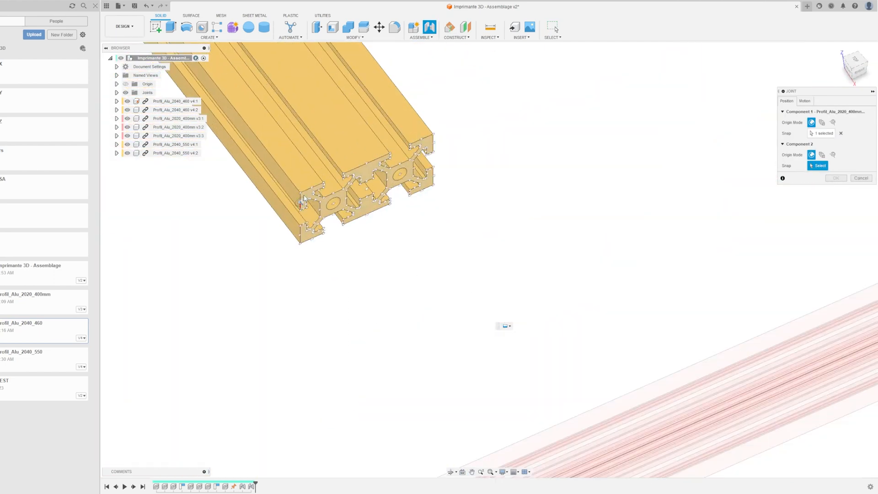
click(304, 200)
click(835, 244)
click(839, 52)
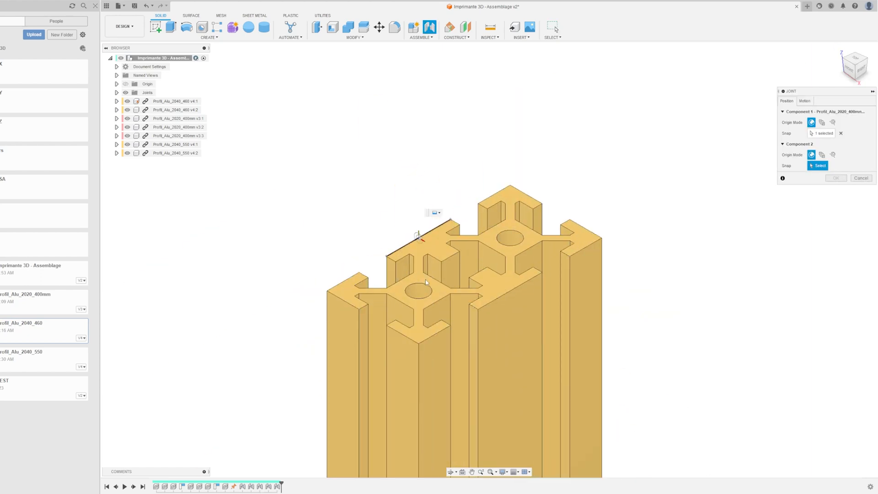
Step: Join the last 2020_400mm profile as a crossbar on top of an upright 2040_550 profile at -90 degrees, flipped
click(417, 328)
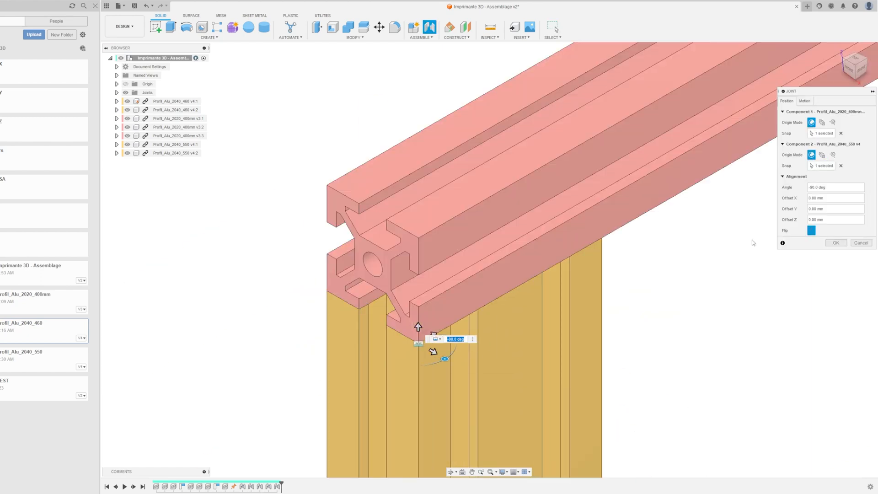
click(836, 244)
click(839, 51)
Step: Turn off the component colour display and save the assembly
shift+middle_drag(578, 323, 274, 408)
click(489, 38)
click(540, 132)
key(ctrl+s)
key(Return)
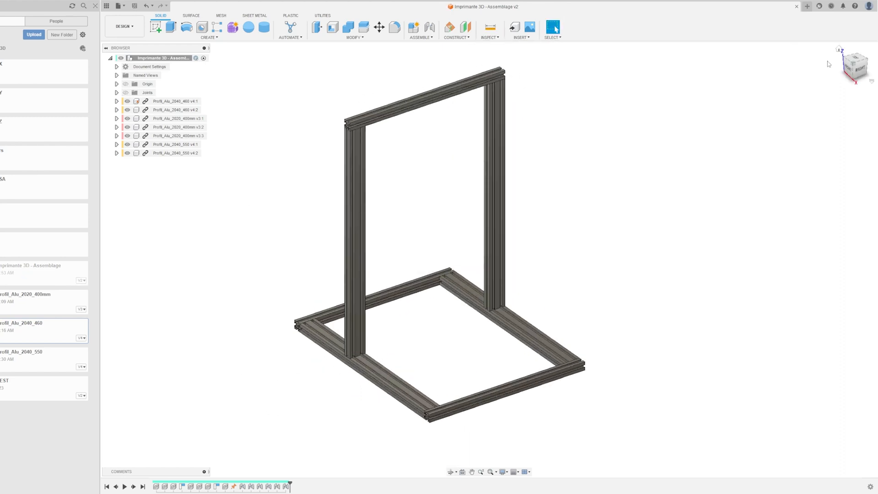
Step: Apply a lighter appearance to the Profil_Alu_2020_460mm part and close its document
click(43, 101)
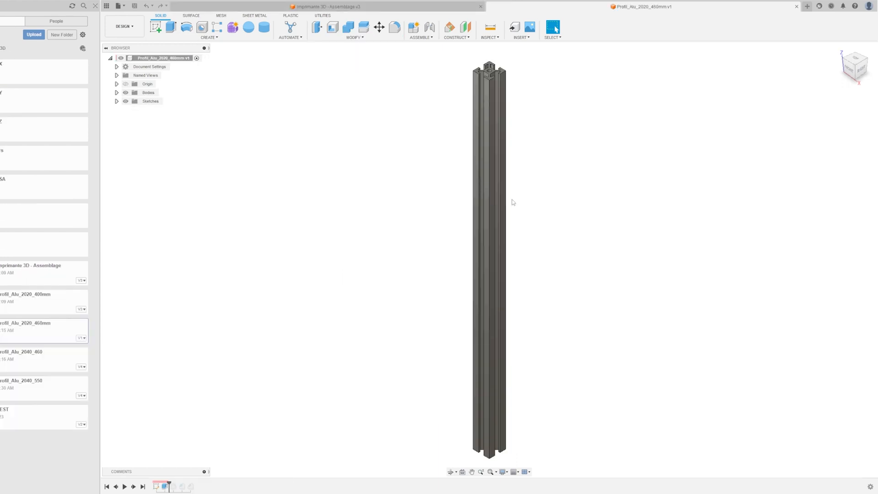
key(a)
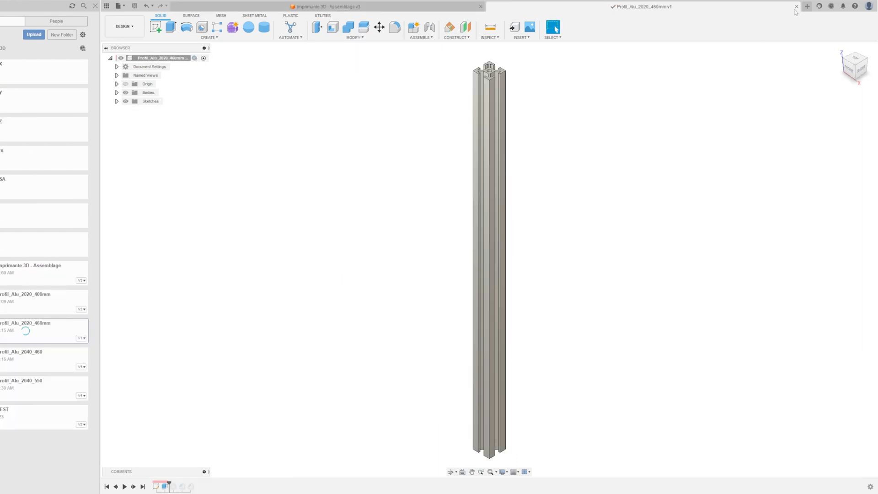
click(797, 7)
Step: Insert the Profil_Alu_2020_460mm profile into the assembly and paste a second copy beside it
drag(35, 374, 192, 360)
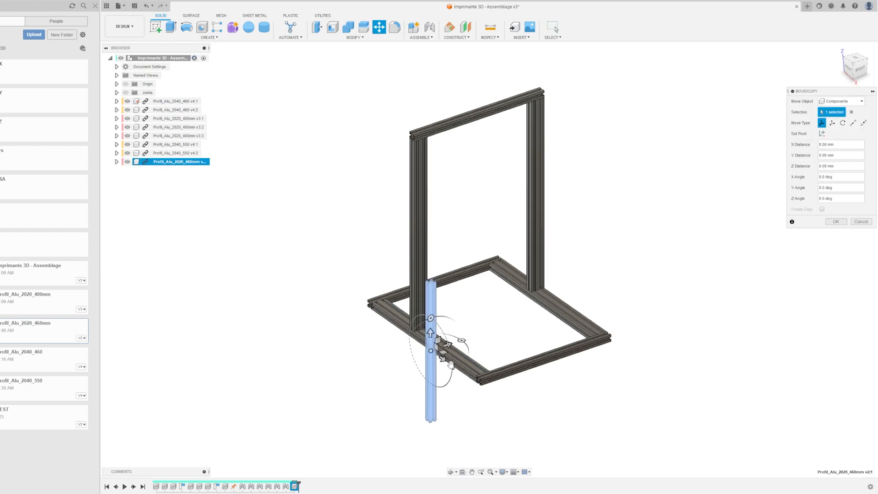
click(836, 222)
click(178, 162)
key(ctrl+c)
key(ctrl+v)
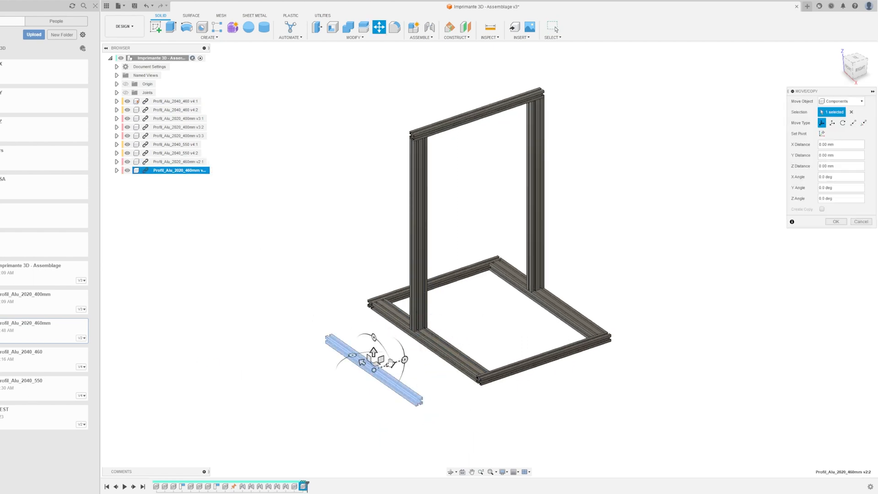
drag(391, 364, 351, 378)
click(836, 222)
Step: Hide the two Profil_Alu_2040_460 profiles of the base frame
scroll(361, 369, up, 4)
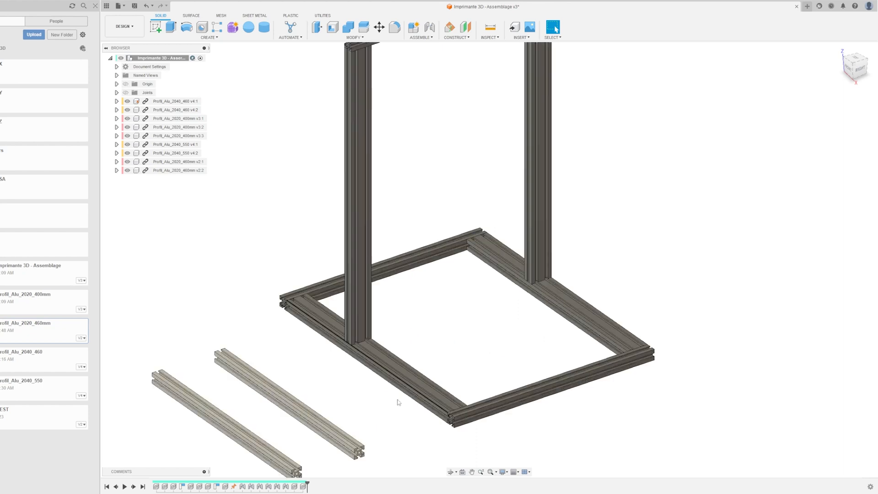
click(127, 110)
click(128, 102)
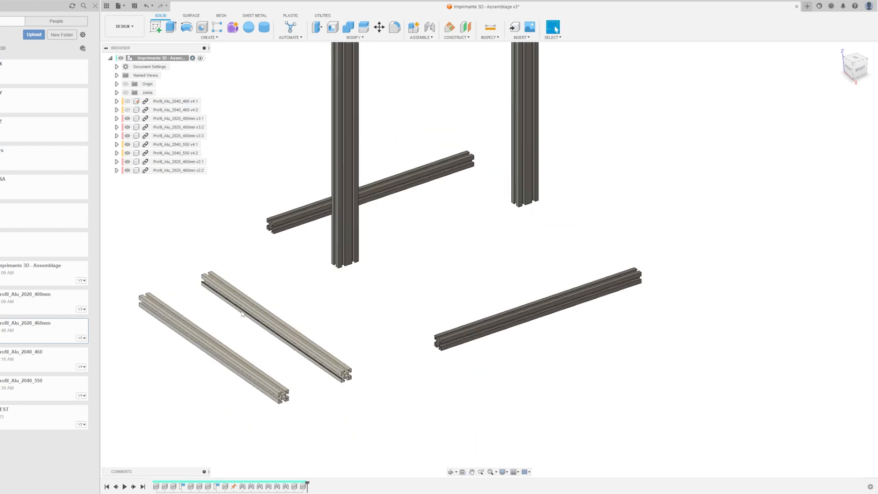
Step: Join the first 2020_460mm profile perpendicular to the rear 2020_400mm profile at -90 degrees, flipped
click(429, 28)
scroll(381, 386, up, 3)
scroll(319, 364, up, 5)
click(296, 343)
shift+middle_drag(295, 343, 476, 227)
click(608, 202)
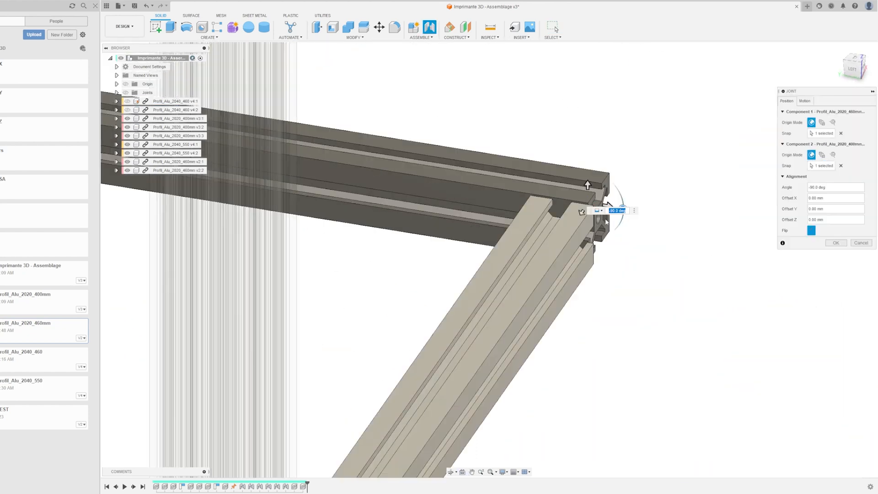
click(817, 242)
click(839, 49)
Step: Join the second 2020_460mm profile to the rear 2020_400mm profile with an offset of 140 mm
scroll(459, 412, up, 5)
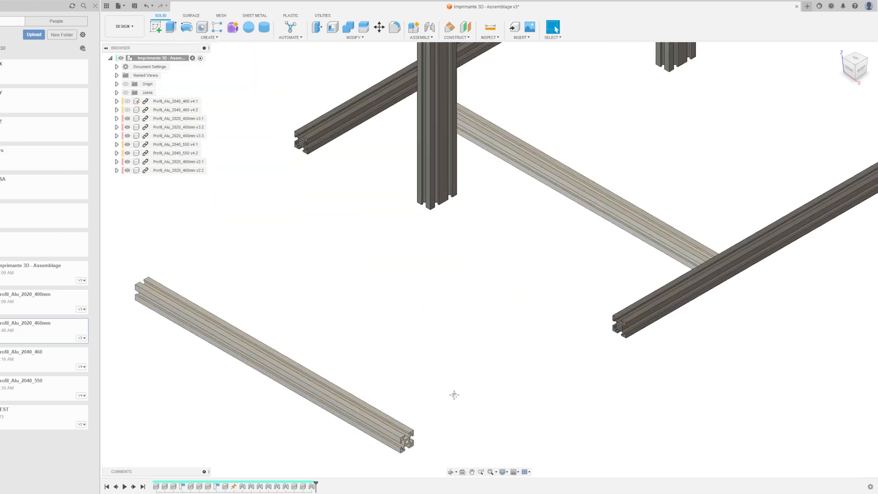
key(j)
click(360, 345)
scroll(403, 295, down, 5)
shift+middle_drag(573, 132, 750, 137)
scroll(545, 280, up, 5)
scroll(531, 238, up, 5)
click(524, 219)
text(140)
key(Return)
click(839, 49)
Step: Place the MGN12C_500 linear rail rotated -90 degrees about Y and paste a second copy beside it
shift+middle_drag(458, 275, 491, 425)
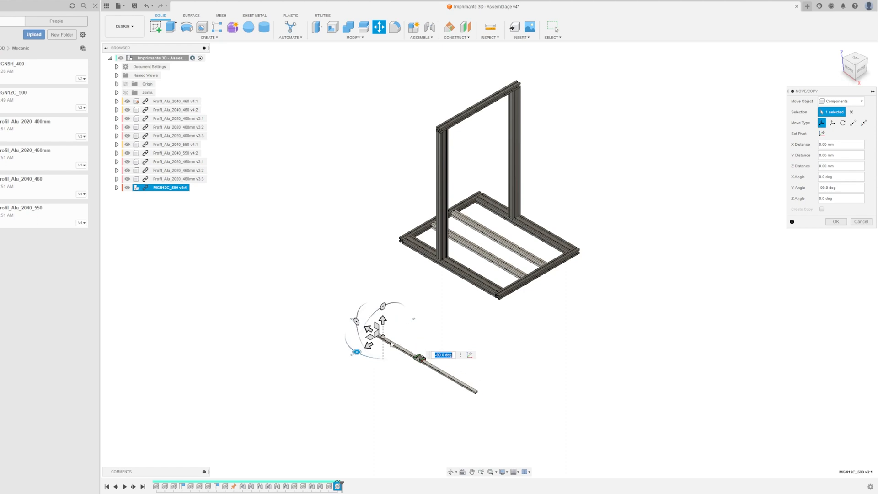
scroll(439, 309, up, 3)
middle_drag(432, 311, 403, 299)
key(Return)
click(169, 188)
key(ctrl+c)
key(ctrl+v)
drag(353, 320, 391, 299)
key(Return)
shift+middle_drag(463, 379, 455, 275)
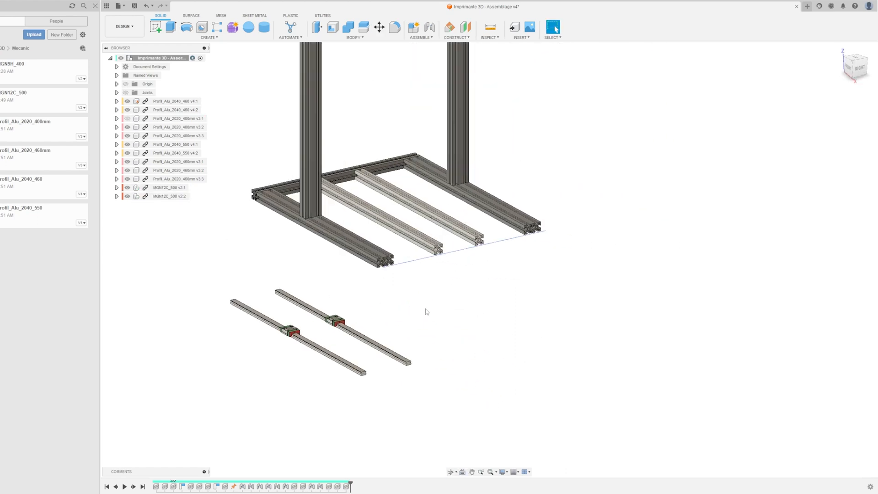
key(j)
click(475, 240)
scroll(400, 392, up, 10)
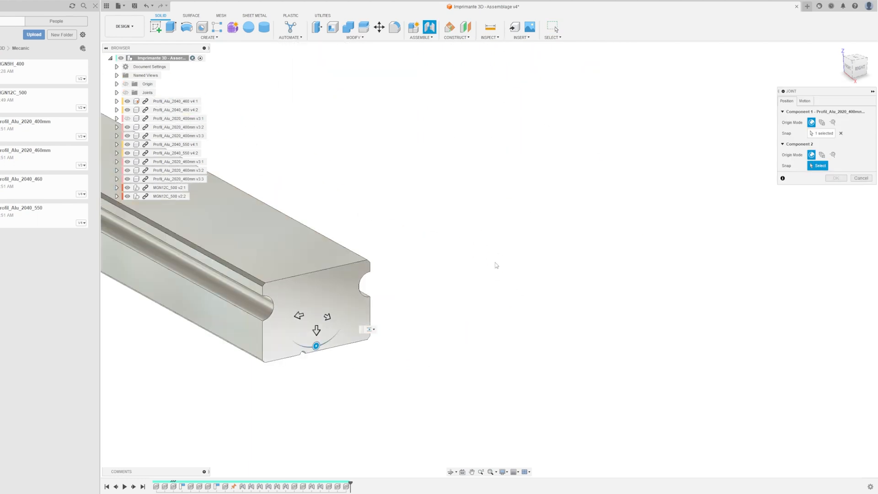
scroll(497, 265, down, 10)
middle_drag(508, 267, 412, 425)
scroll(412, 275, down, 3)
scroll(388, 348, up, 3)
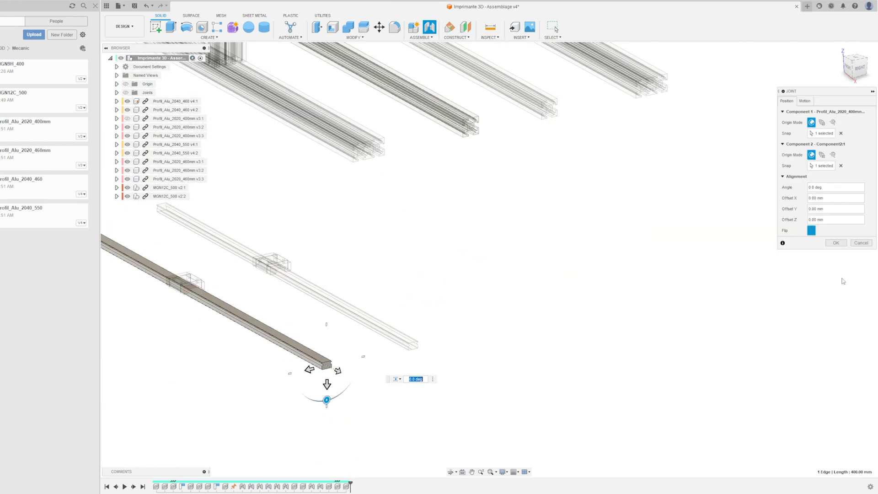
click(856, 243)
click(430, 27)
scroll(351, 359, up, 4)
click(316, 366)
key(Escape)
Step: Join the first MGN12C_500 rail to the front end of a 2020_460mm profile, offsetting it onto the profile's upper side
click(430, 28)
click(316, 374)
scroll(316, 374, down, 4)
middle_drag(458, 160, 412, 384)
scroll(438, 336, up, 8)
click(437, 337)
drag(438, 316, 438, 279)
drag(450, 304, 454, 306)
key(Return)
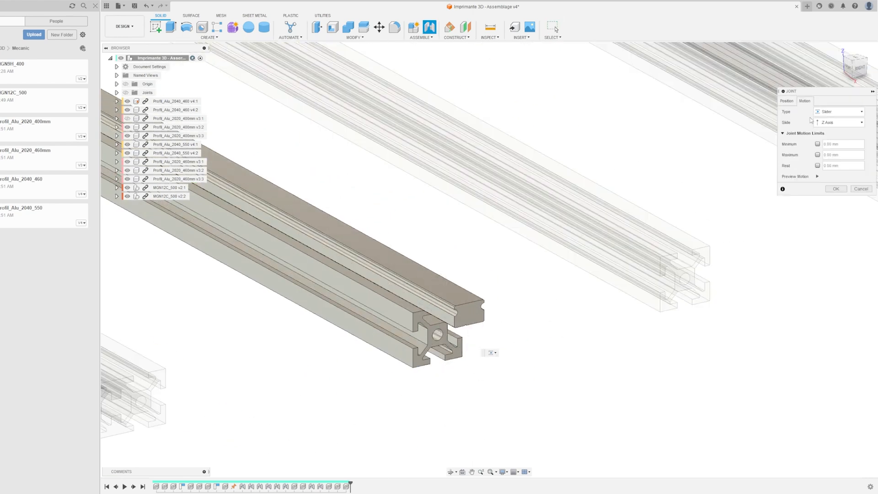
Step: Join the second MGN12C_500 rail to the front end of the other 2020_460mm profile at -90 degrees, flipped
scroll(503, 354, down, 5)
middle_drag(582, 356, 597, 69)
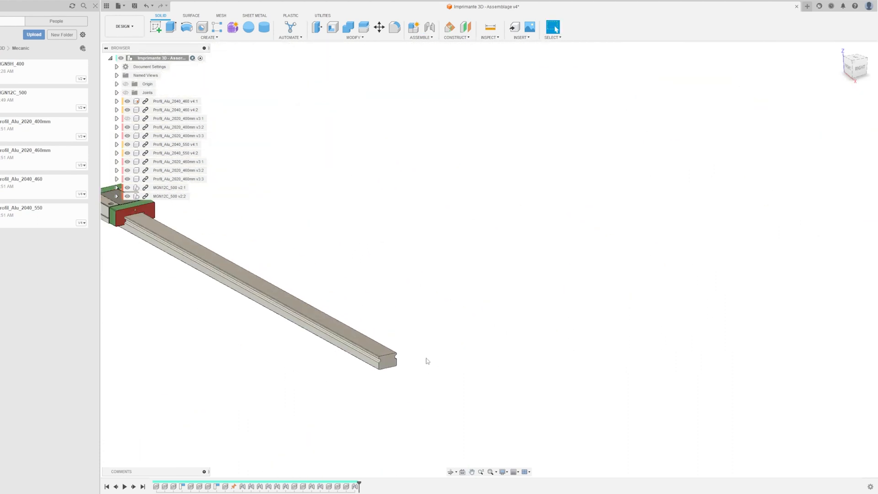
key(j)
scroll(392, 361, up, 3)
click(378, 334)
scroll(503, 247, down, 3)
middle_drag(522, 68, 494, 341)
scroll(481, 290, up, 5)
click(472, 288)
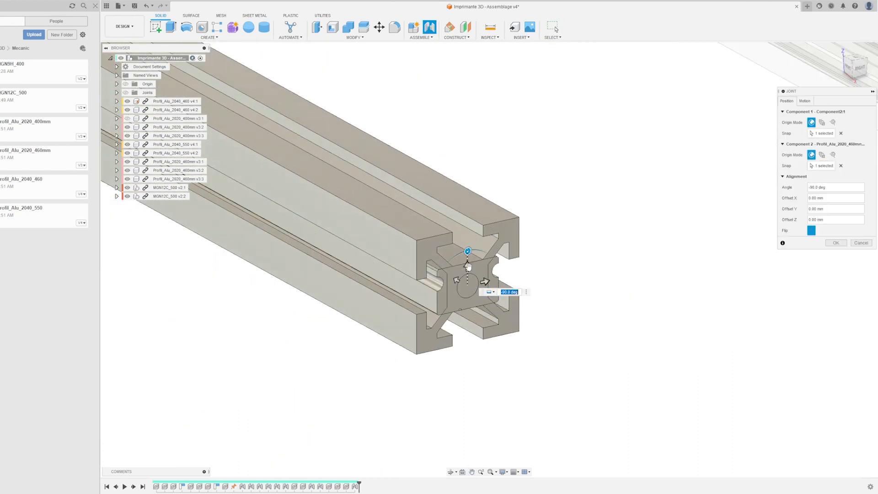
click(835, 243)
Step: Create a motion link between the Slider 1 joints of the two MGN12C_500 rails
scroll(277, 139, down, 5)
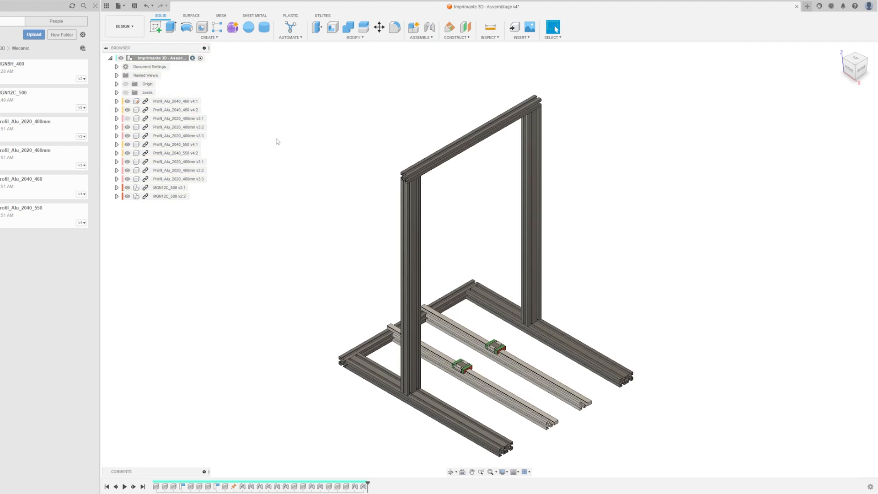
scroll(491, 399, up, 5)
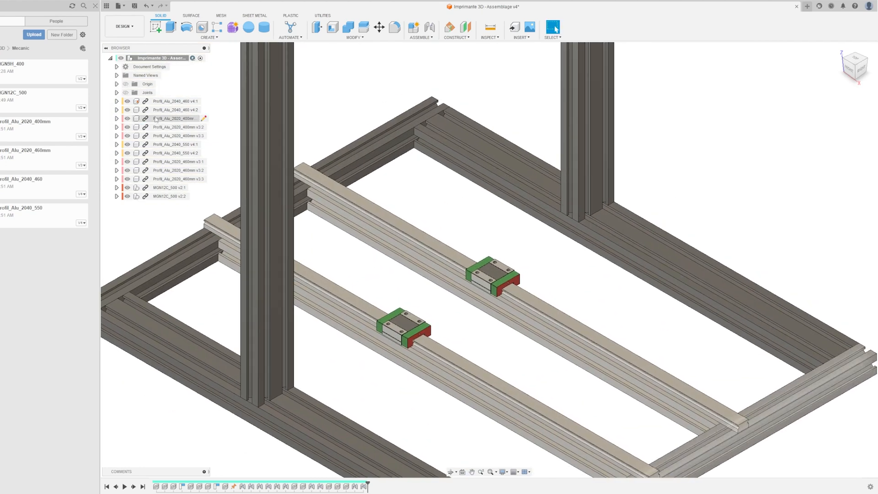
key(ctrl+z)
click(117, 93)
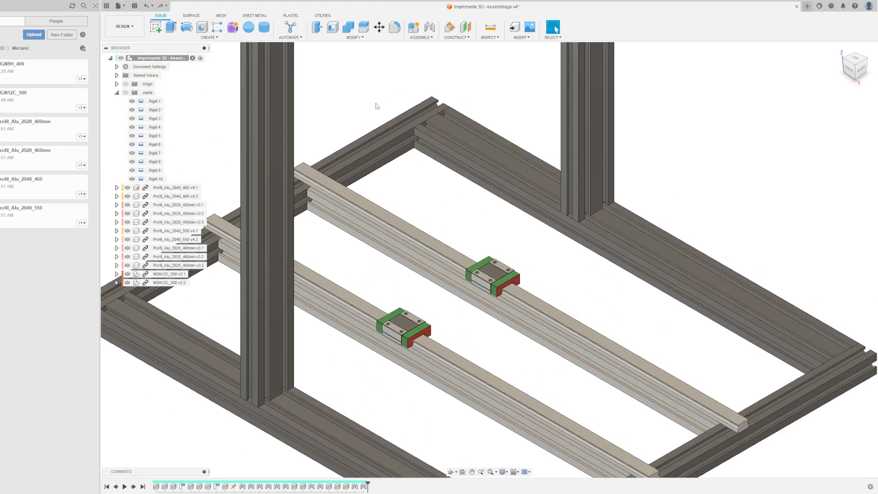
click(425, 101)
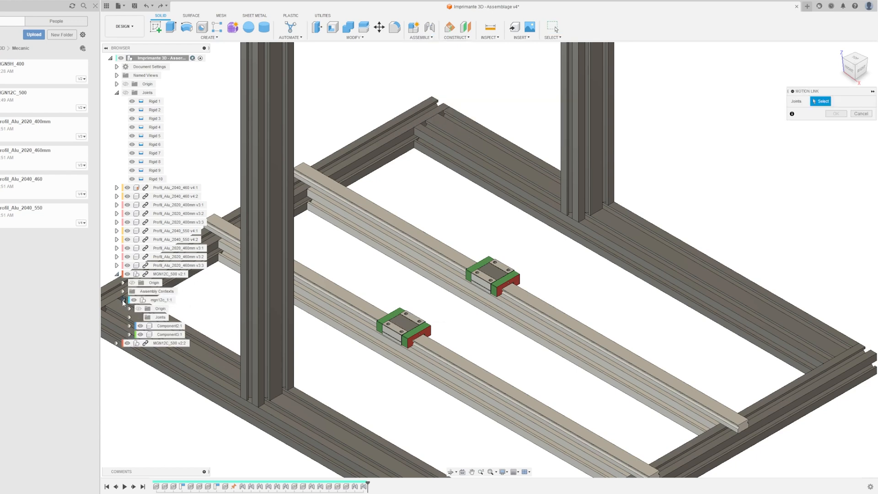
click(165, 325)
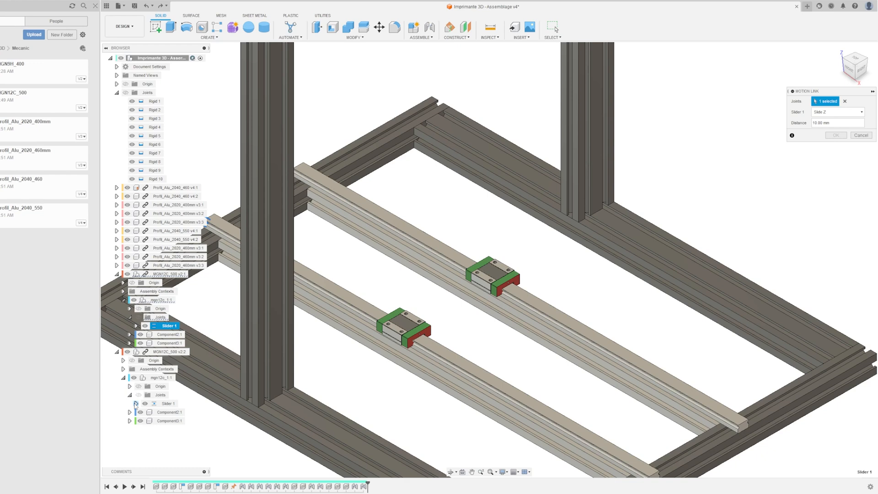
click(136, 404)
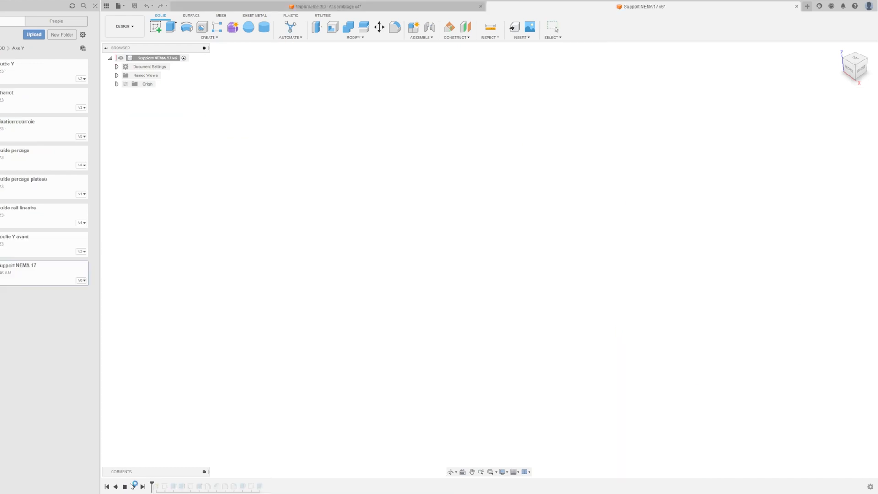
Step: Step through the Support NEMA 17 design history and place the support in the assembly, rotated about X
click(133, 487)
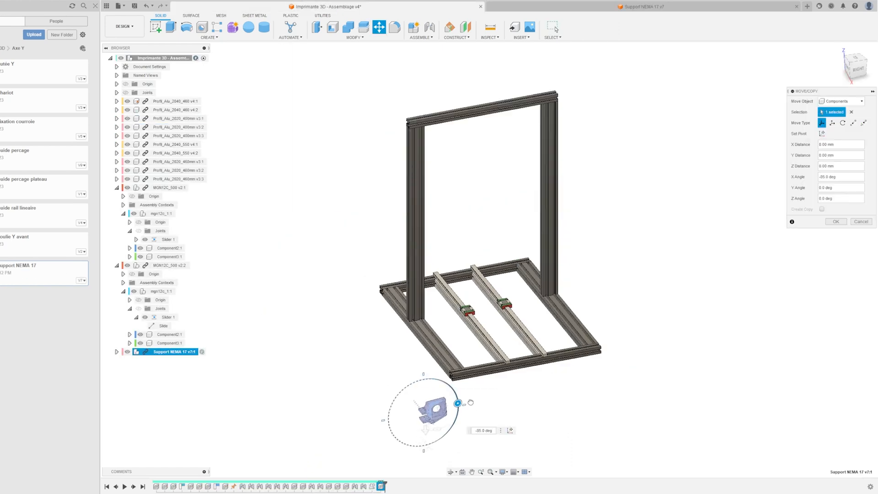
click(837, 223)
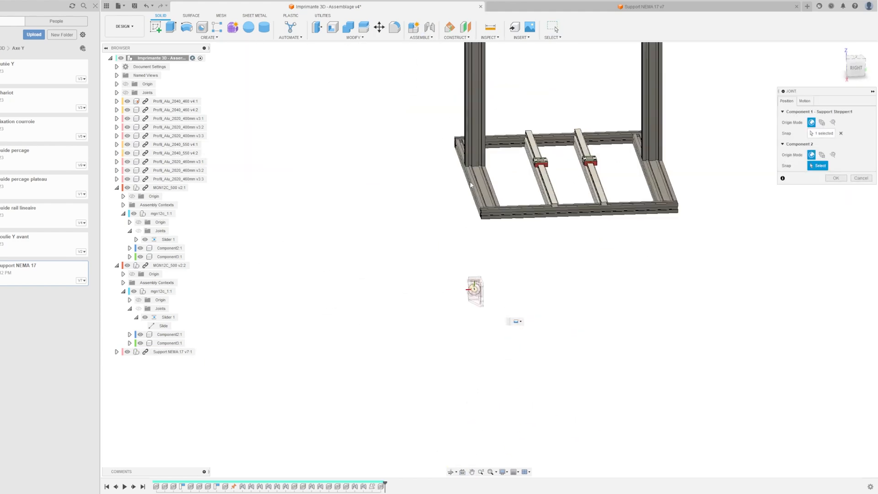
Step: Join the NEMA 17 support to the middle of the rear 2020_400mm profile between the rails, adjusting its offset
scroll(557, 140, up, 10)
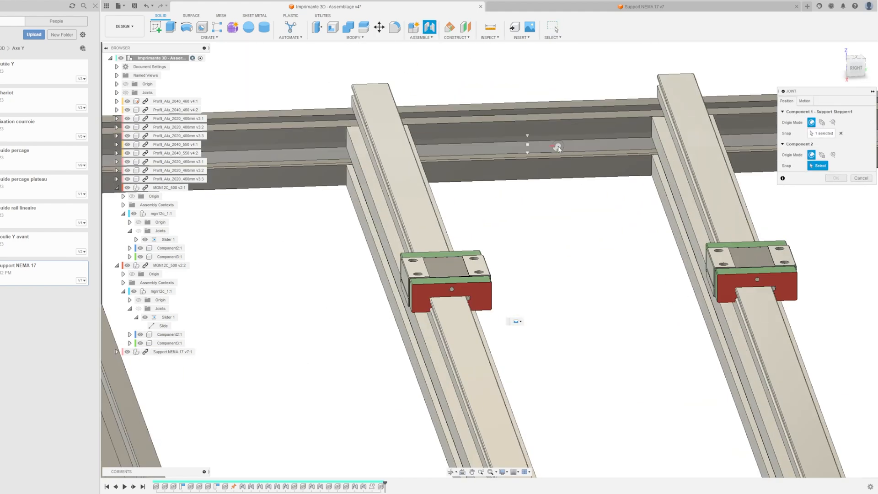
click(529, 146)
shift+middle_drag(529, 179, 545, 186)
drag(512, 149, 529, 158)
shift+middle_drag(545, 186, 468, 160)
drag(507, 139, 530, 149)
click(836, 243)
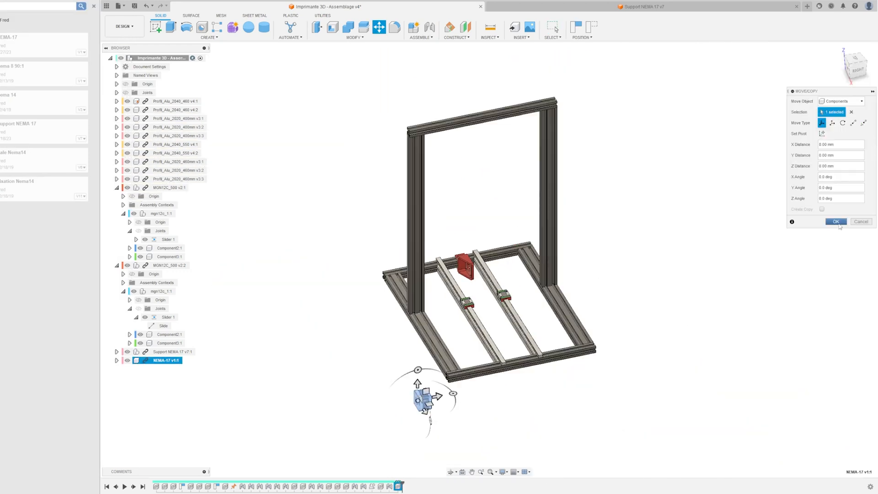
Step: Place the NEMA-17 motor in the assembly and join it to the red Support NEMA 17, flipped
click(836, 222)
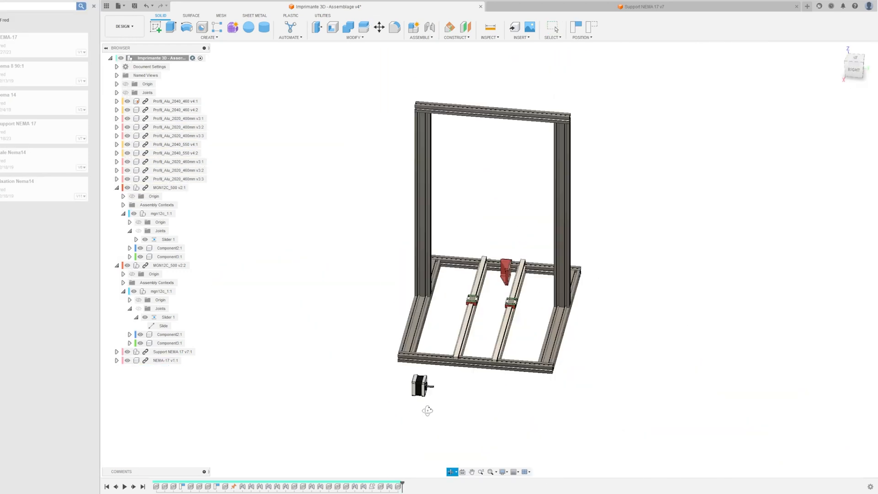
scroll(425, 402, up, 5)
key(j)
click(428, 370)
scroll(508, 256, down, 4)
shift+middle_drag(514, 246, 654, 257)
scroll(390, 148, up, 10)
click(415, 137)
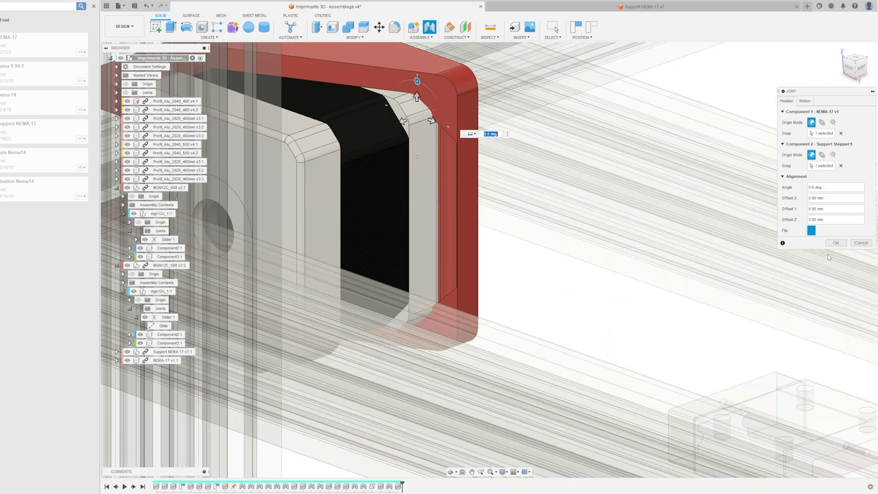
click(837, 243)
click(836, 48)
scroll(462, 336, up, 4)
shift+middle_drag(463, 336, 424, 335)
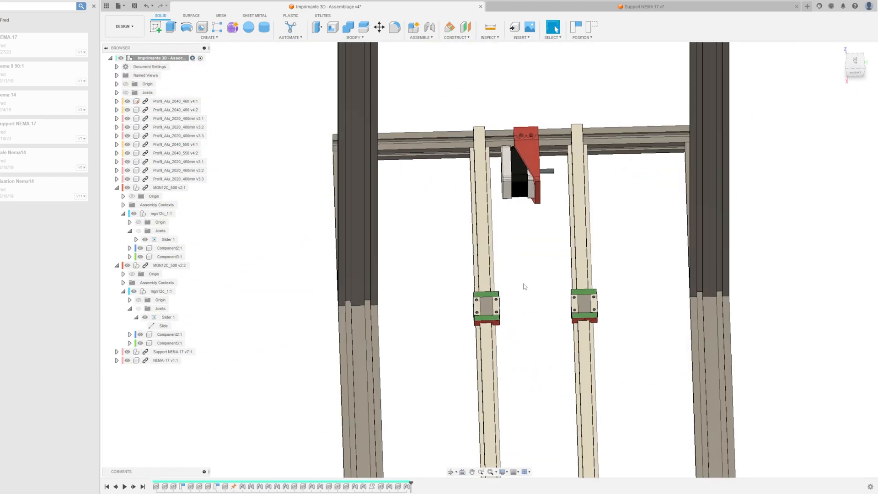
shift+middle_drag(525, 286, 569, 258)
Step: Open the Poulie Y avant design from the Axe Y folder and play through its design history
click(93, 7)
click(0, 6)
click(94, 7)
click(0, 7)
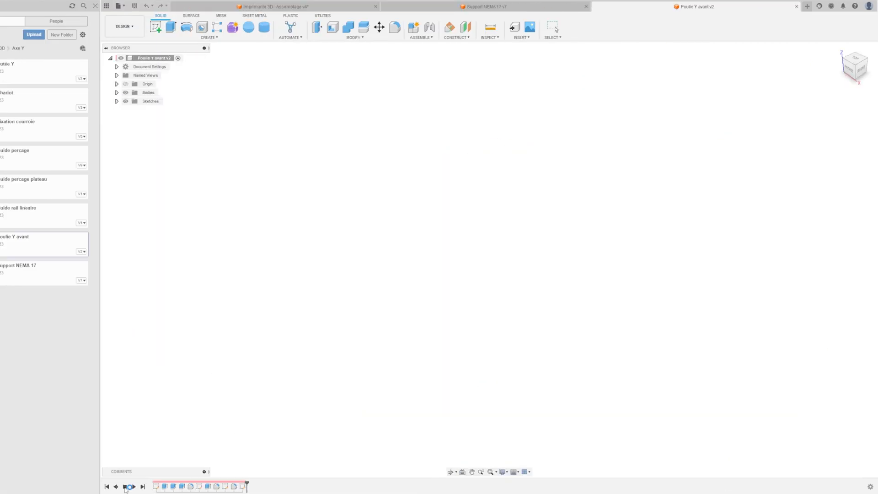
click(125, 487)
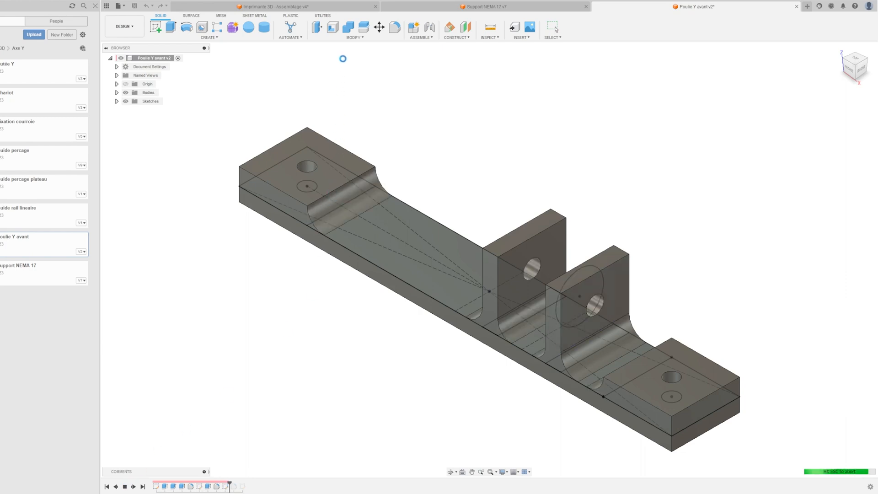
Step: Apply the Aluminum - Anodized Rough (Red) appearance to the Poulie Y avant body
click(355, 39)
click(362, 205)
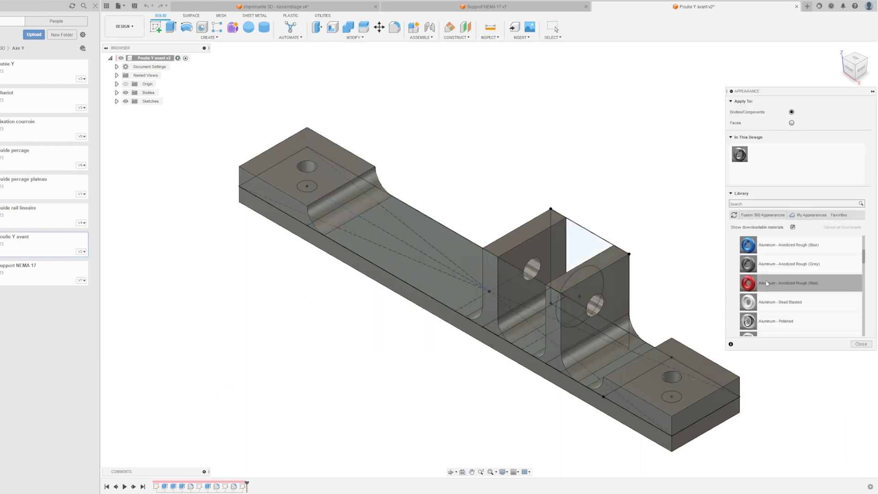
drag(766, 282, 610, 293)
click(861, 345)
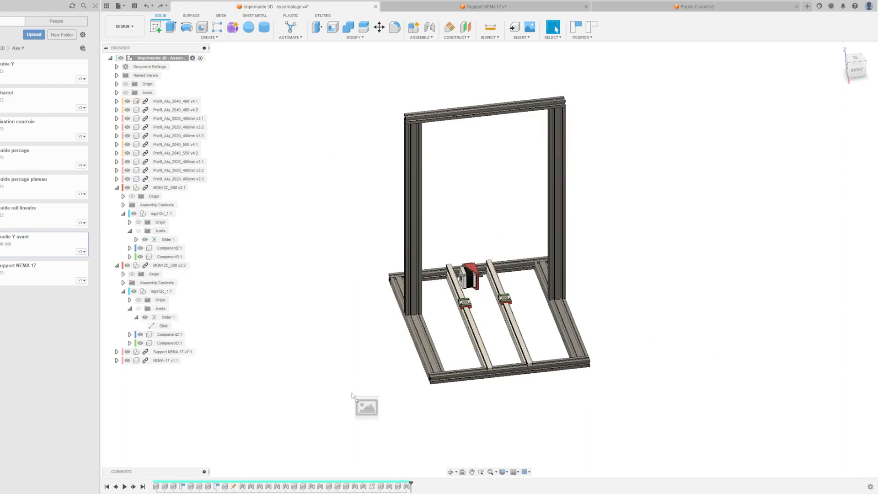
Step: Insert the Poulie Y avant part into the printer assembly in front of the frame
drag(354, 395, 352, 388)
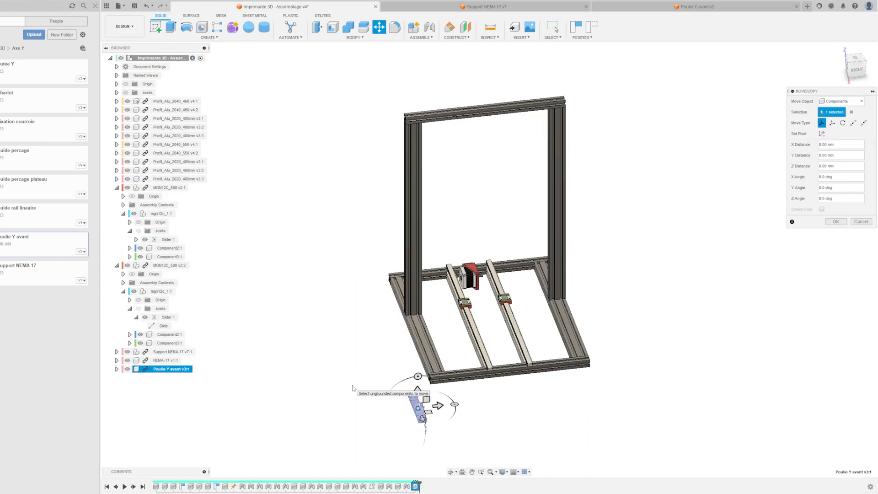
click(834, 223)
scroll(471, 419, up, 5)
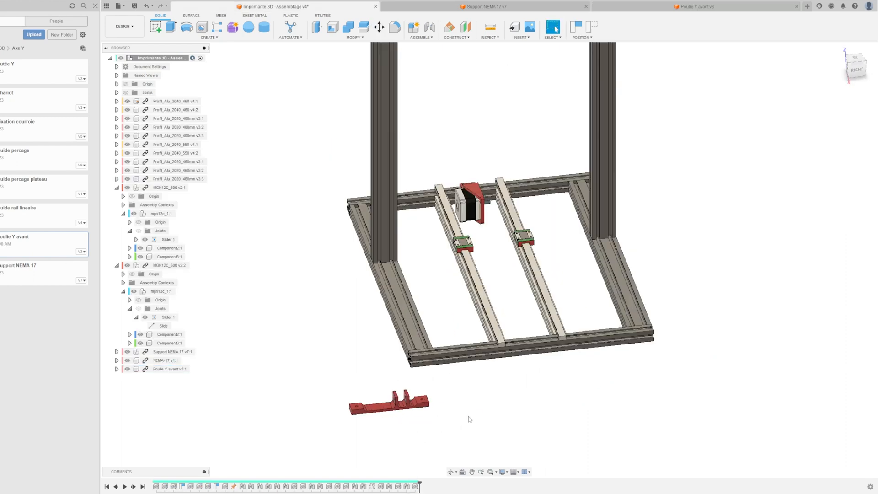
Step: Join the Poulie Y avant to the inner side of the front profile between the rails, adjusting its offset
key(j)
scroll(405, 397, up, 5)
click(417, 397)
shift+middle_drag(467, 428, 530, 147)
click(529, 154)
shift+middle_drag(539, 85, 553, 228)
drag(536, 146, 543, 103)
key(Return)
scroll(554, 76, down, 3)
middle_drag(553, 75, 522, 302)
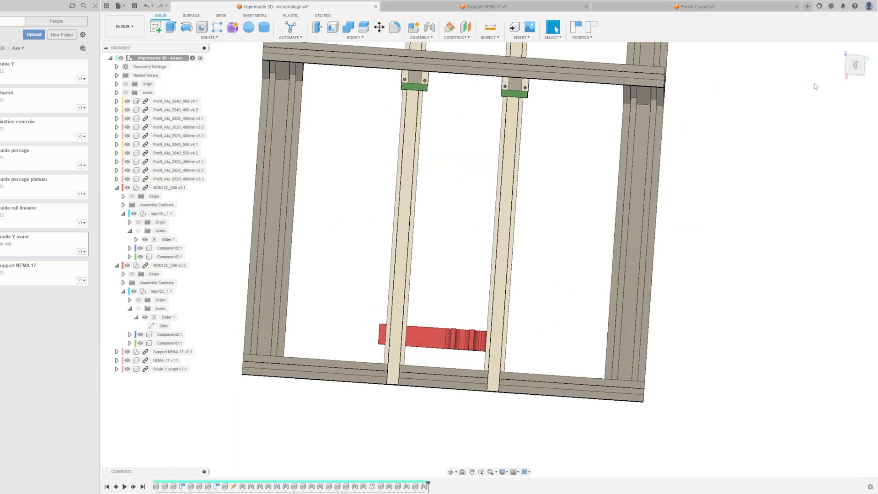
click(856, 64)
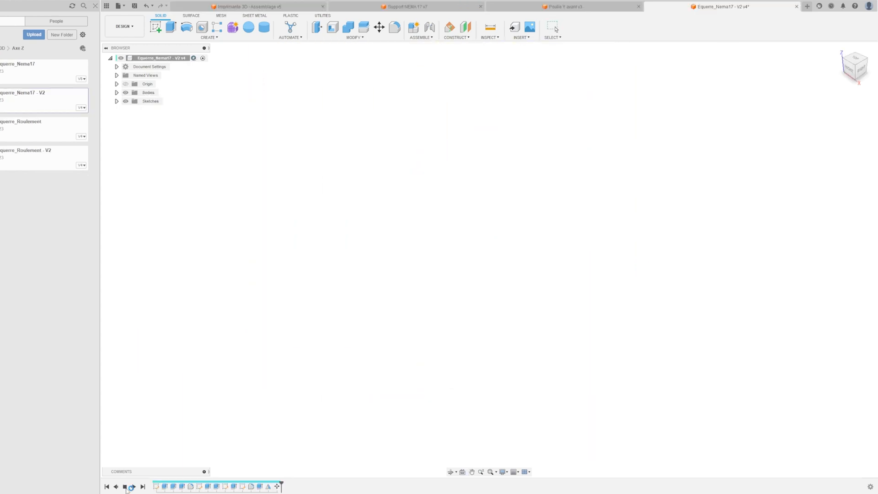
Step: Play through the Equerre_Nema17 - V2 design history and join its Equerre_Nema17_G bracket to the left upright profile
click(124, 487)
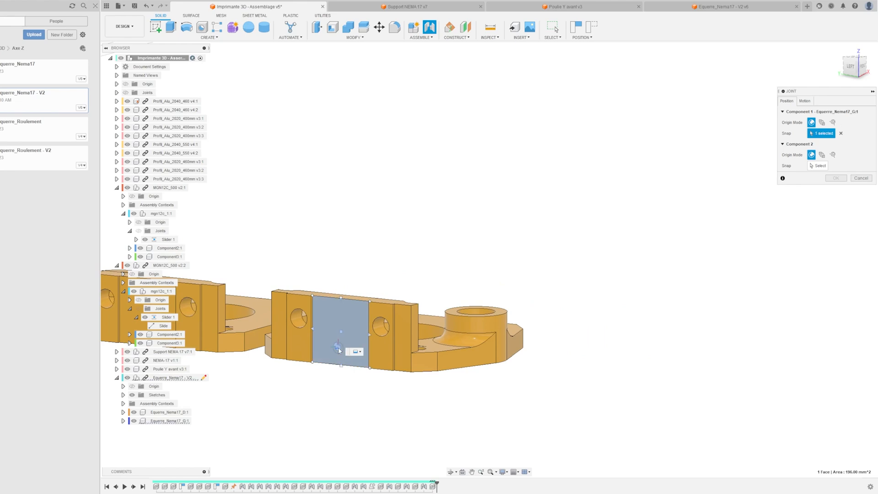
scroll(476, 139, up, 5)
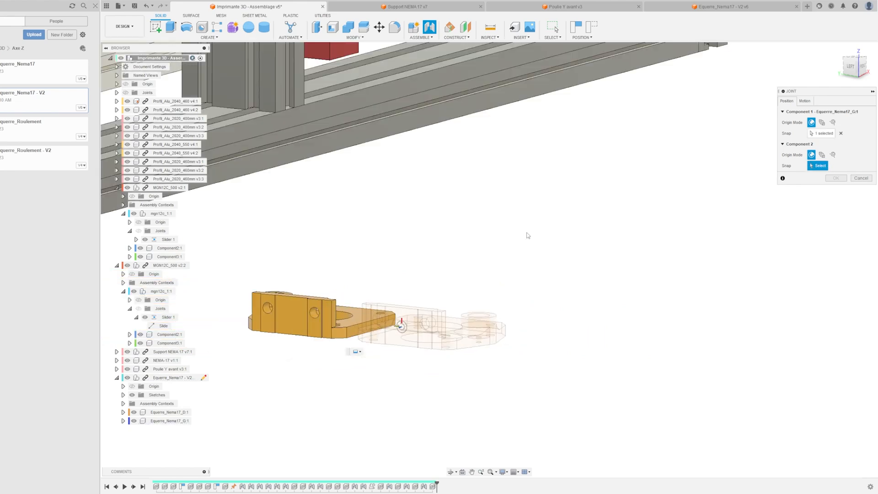
scroll(476, 140, down, 8)
click(476, 139)
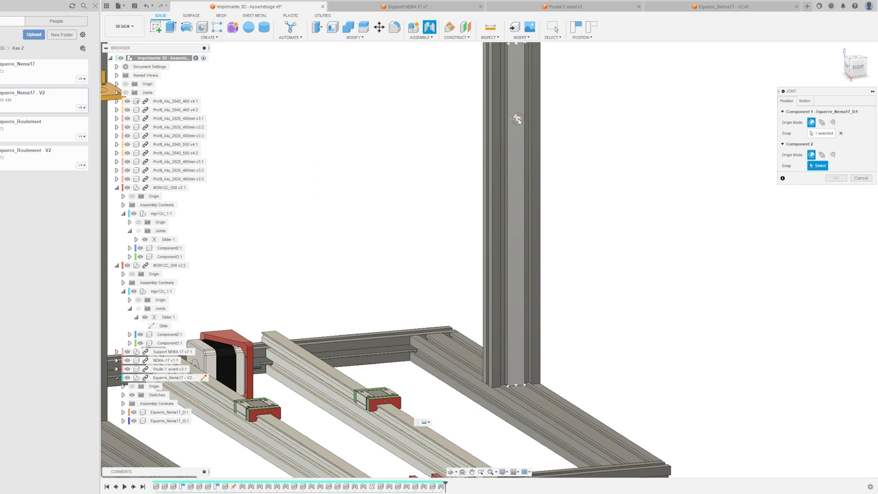
Step: Join the Equerre_Nema17_D bracket to the right upright profile with a motion that lets it slide along the profile
click(520, 58)
click(805, 101)
click(829, 112)
click(825, 136)
click(837, 189)
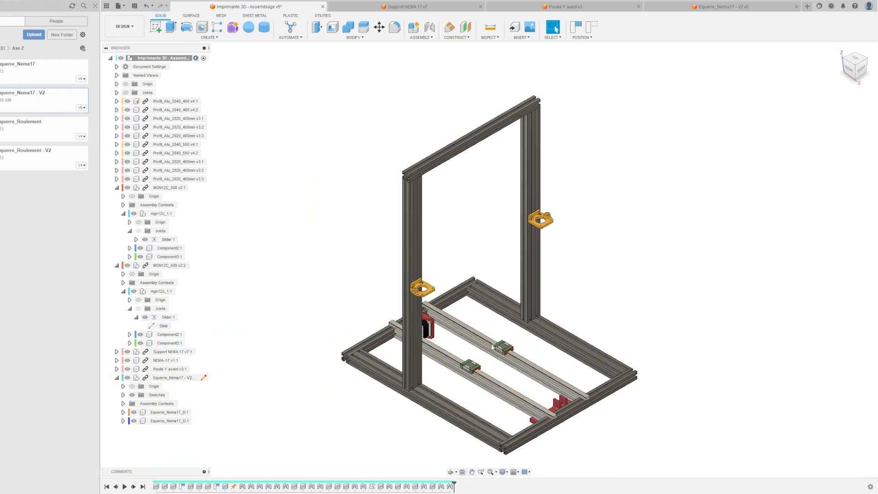
Step: Insert another NEMA-17 motor in front of the frame and paste a second copy beside it
click(83, 6)
drag(323, 182, 360, 395)
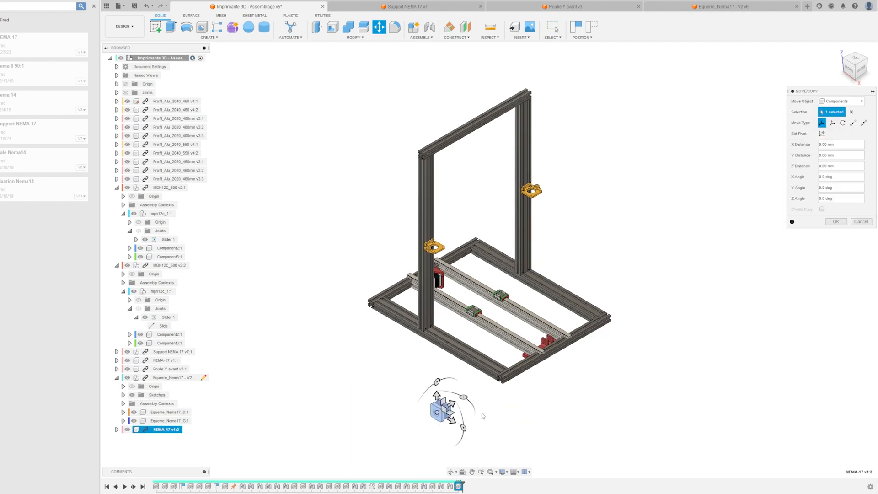
click(837, 222)
scroll(434, 411, up, 8)
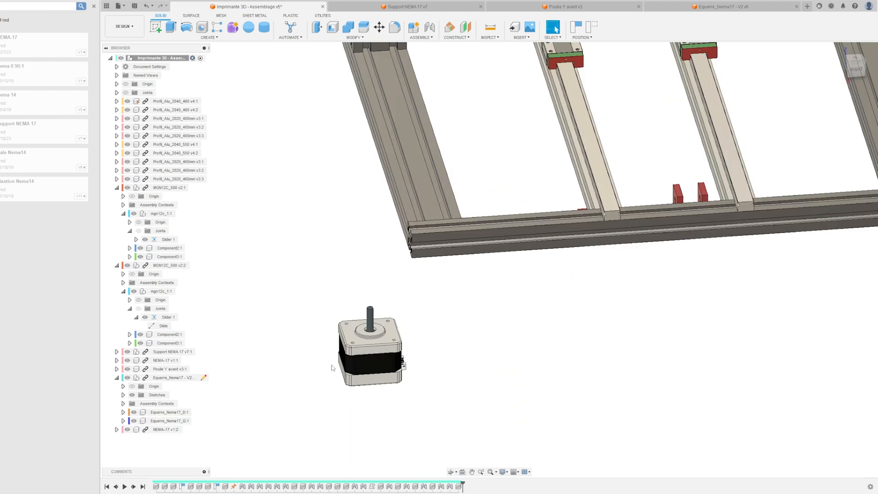
click(178, 430)
key(ctrl+c)
key(ctrl+v)
drag(349, 369, 443, 363)
click(836, 221)
Step: Join one loose NEMA-17 motor to the Equerre_Nema17_G bracket with its shaft through the opening, adjusting the joint's motion and position
click(430, 28)
scroll(392, 341, up, 8)
click(341, 336)
scroll(394, 114, down, 7)
middle_drag(394, 84, 365, 263)
shift+middle_drag(365, 264, 341, 208)
click(377, 139)
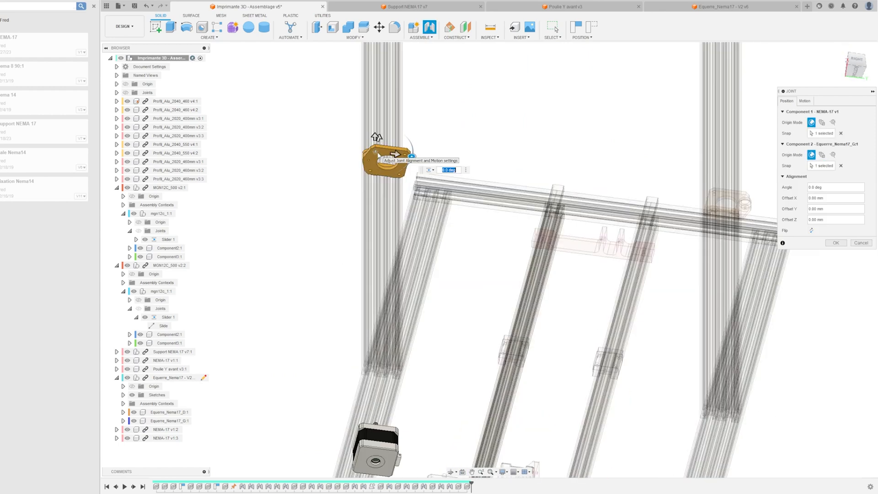
click(805, 101)
click(839, 112)
click(828, 122)
shift+middle_drag(407, 151, 444, 278)
click(787, 100)
shift+middle_drag(451, 201, 450, 274)
drag(430, 237, 399, 274)
click(837, 242)
shift+middle_drag(492, 293, 462, 288)
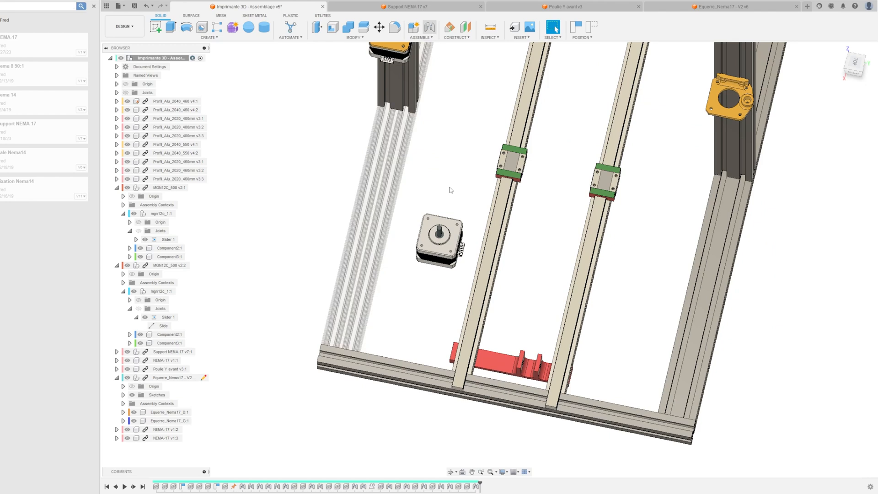
Step: Join the remaining NEMA-17 motor to the Equerre_Nema17_D bracket with its shaft through the opening, adjusting the offset
click(429, 27)
scroll(451, 213, up, 4)
click(433, 248)
scroll(520, 231, down, 6)
shift+middle_drag(594, 293, 628, 176)
scroll(654, 138, up, 8)
click(526, 139)
drag(490, 138, 523, 195)
click(837, 243)
click(838, 52)
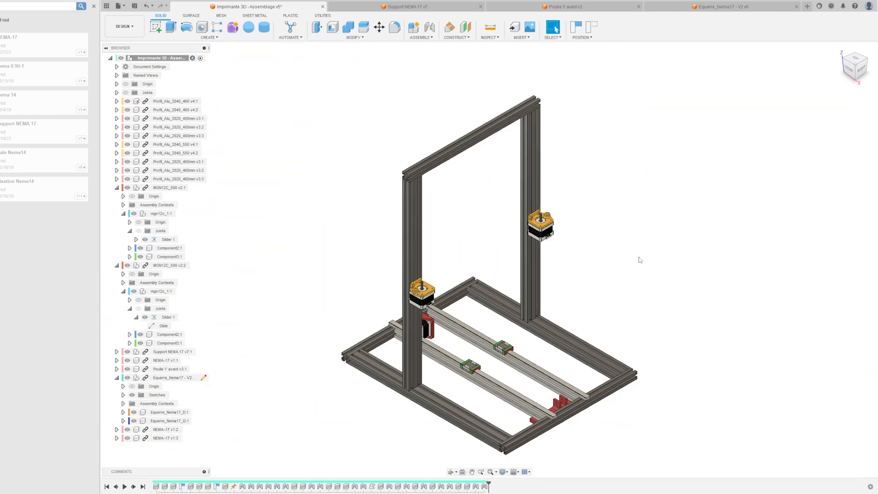
Step: Slide the Equerre_Nema17 brackets with their motors down the uprights to just above the base profiles
click(861, 68)
drag(405, 272, 405, 339)
shift+middle_drag(405, 381, 473, 412)
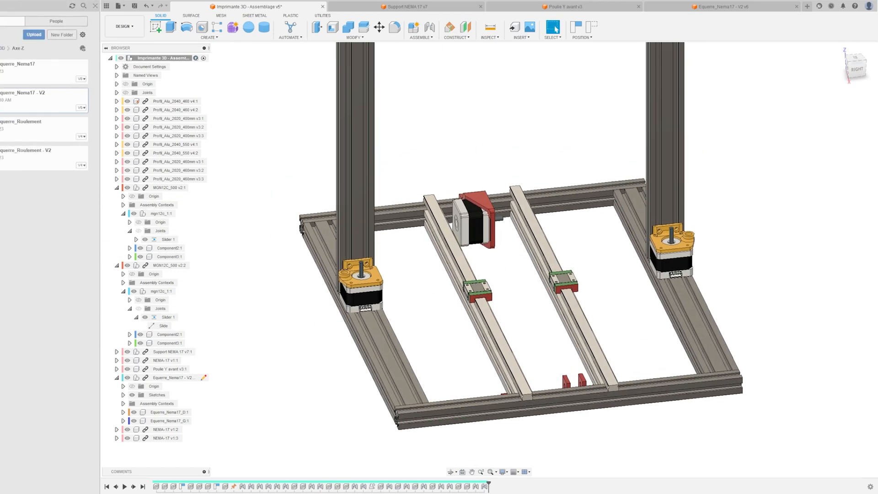
Step: Insert the Coupeur 5 to 8 coupler from the other project as an unlinked copy and collapse the expanded components
drag(36, 330, 434, 283)
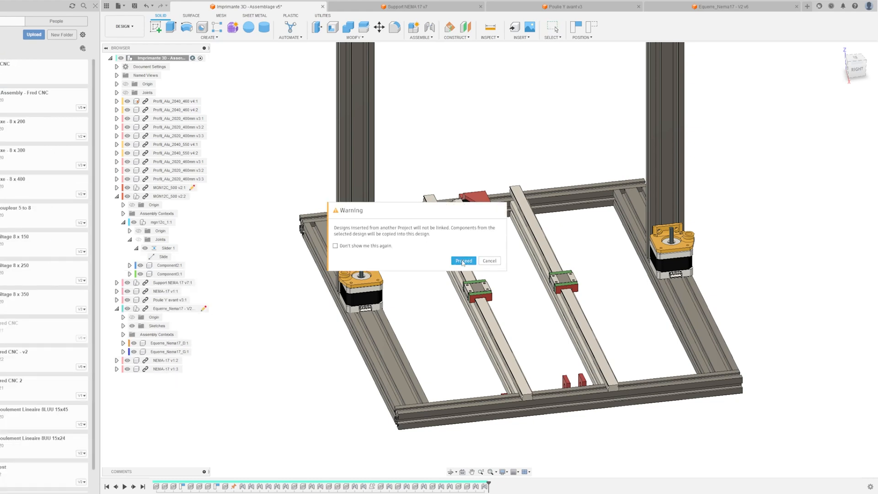
click(462, 262)
scroll(462, 406, up, 5)
shift+middle_drag(458, 405, 395, 414)
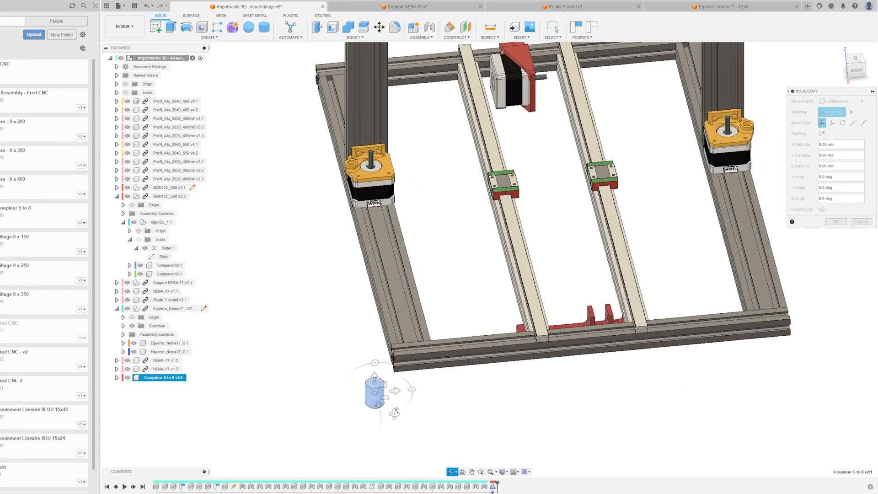
click(116, 197)
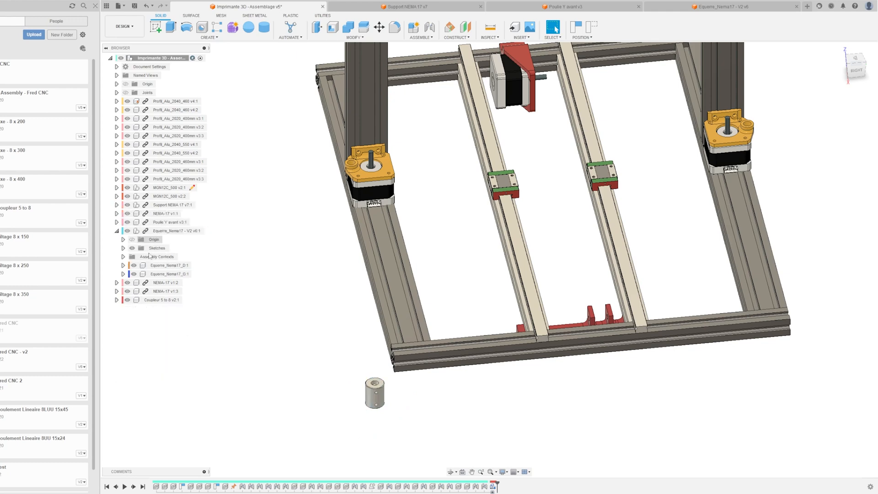
Step: Paste a second Coupeur 5 to 8 coupler and place it beside the first
key(ctrl+v)
drag(352, 395, 280, 402)
key(Return)
shift+middle_drag(357, 457, 336, 402)
Step: Join one Coupeur 5 to 8 coupler to the left Z motor's shaft at 90 degrees with a -15 mm Z offset
key(j)
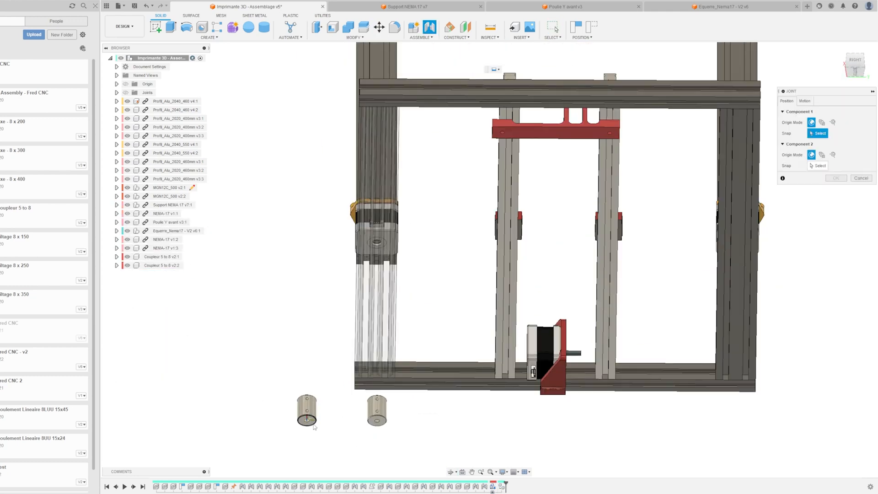
click(307, 417)
shift+middle_drag(331, 329, 345, 395)
scroll(344, 395, up, 5)
click(374, 360)
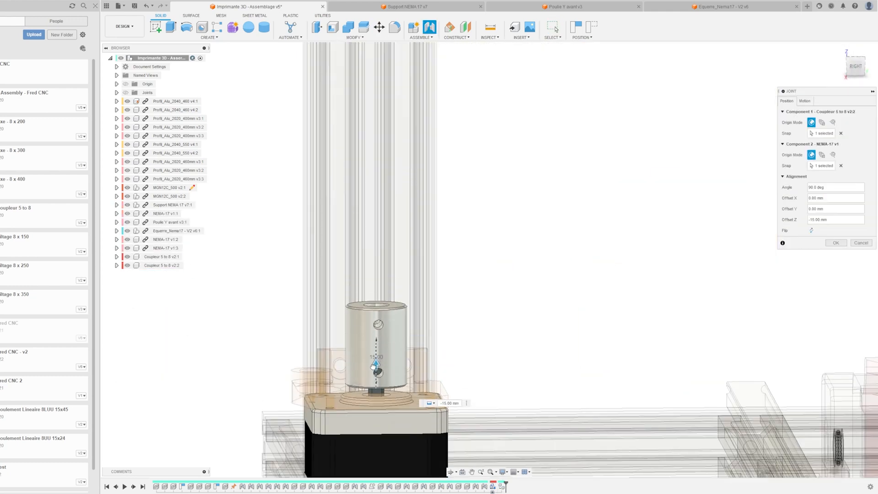
click(805, 101)
click(841, 137)
scroll(414, 335, down, 5)
shift+middle_drag(387, 430, 389, 366)
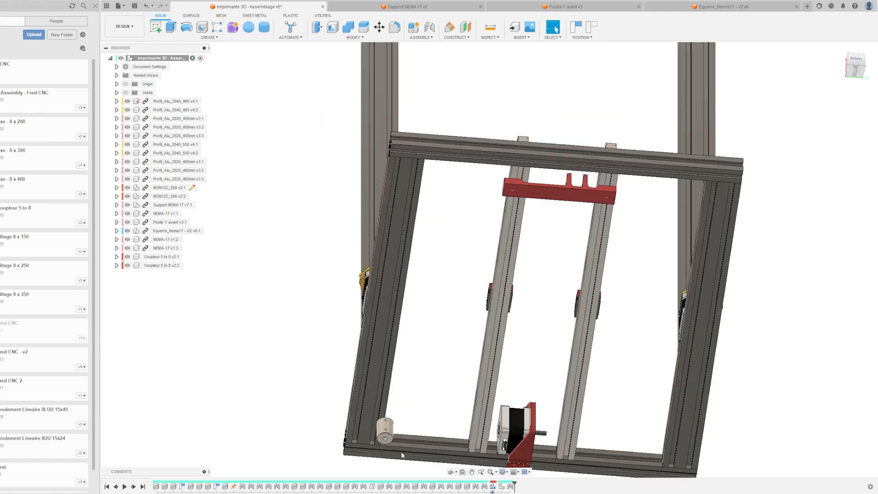
Step: Join the other Coupeur 5 to 8 coupler to the right Z motor's shaft at 90 degrees, lowering it along the shaft
scroll(400, 442, up, 3)
key(j)
click(386, 433)
shift+middle_drag(613, 197, 637, 261)
middle_drag(750, 183, 549, 224)
scroll(567, 224, up, 5)
click(576, 223)
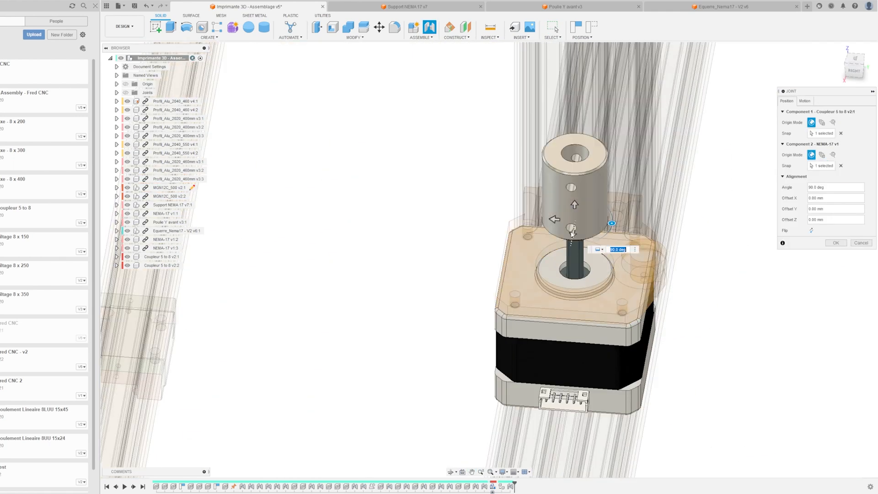
drag(569, 203, 568, 243)
key(Return)
Step: Place the second Filtage 8 x 350 lead screw at a Y distance of -75 mm
middle_drag(307, 288, 386, 269)
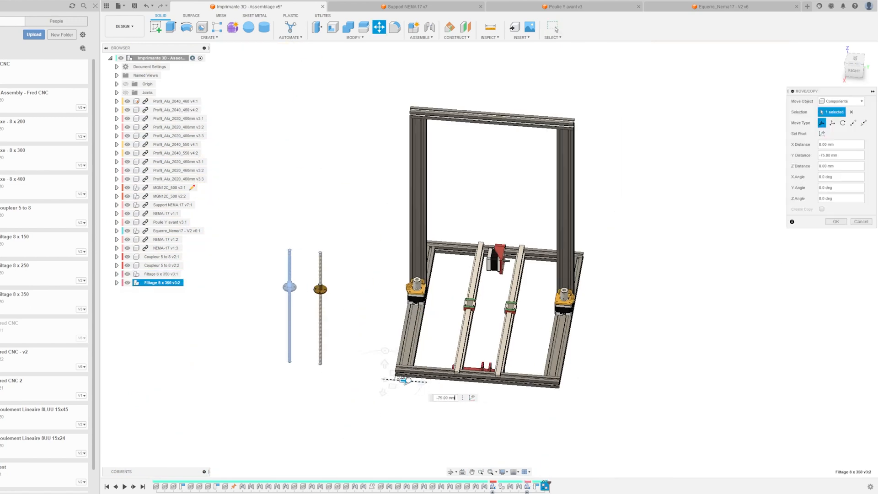
click(836, 221)
shift+middle_drag(385, 402, 374, 320)
scroll(320, 361, up, 3)
Step: Join one Filtage 8 x 350 lead screw to the top of the right motor's coupler
click(429, 27)
click(328, 312)
shift+middle_drag(362, 284, 393, 357)
scroll(801, 396, up, 5)
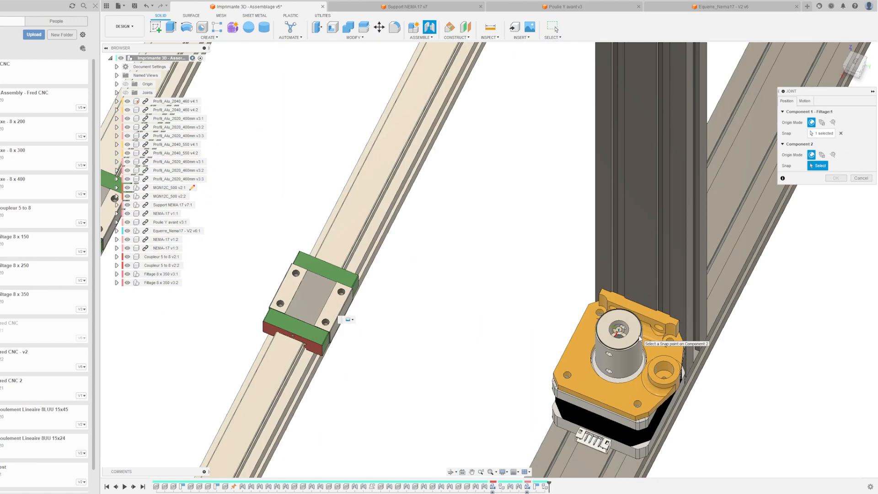
click(639, 339)
click(837, 243)
Step: Join the other Filtage 8 x 350 lead screw to the left motor's coupler, flipped, with a 5 mm Z offset
scroll(558, 238, down, 8)
shift+middle_drag(439, 321, 425, 183)
scroll(422, 216, up, 6)
click(429, 27)
click(399, 245)
shift+middle_drag(455, 234, 412, 249)
scroll(415, 251, up, 5)
click(423, 262)
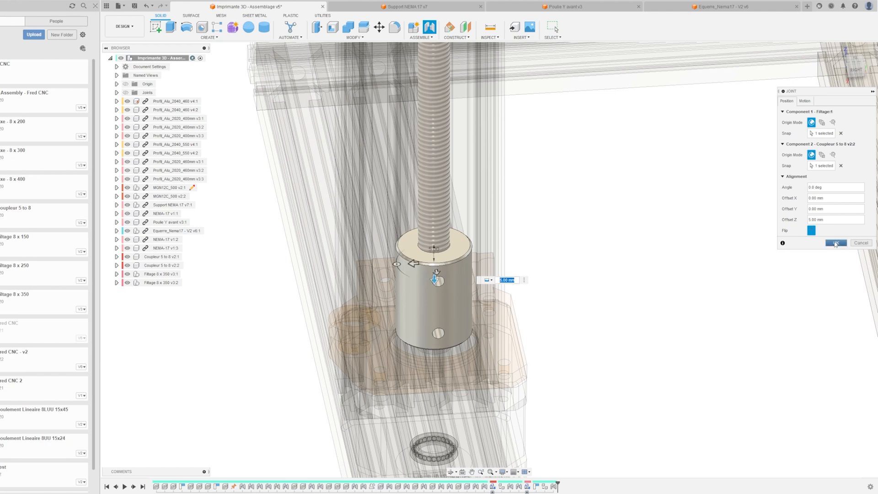
click(836, 243)
scroll(580, 285, down, 2)
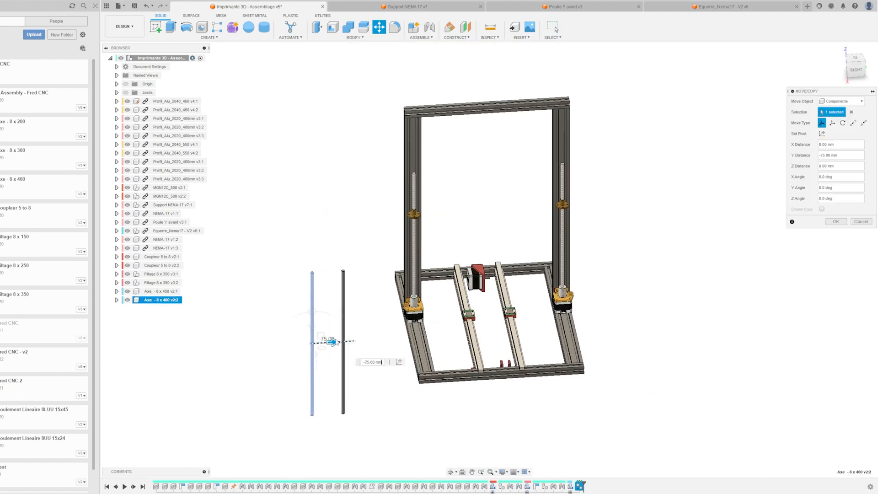
Step: Join the first Axe - 8 x 400 rod to the rod socket of the right motor bracket
scroll(336, 256, up, 5)
shift+middle_drag(415, 391, 410, 314)
click(429, 28)
click(367, 254)
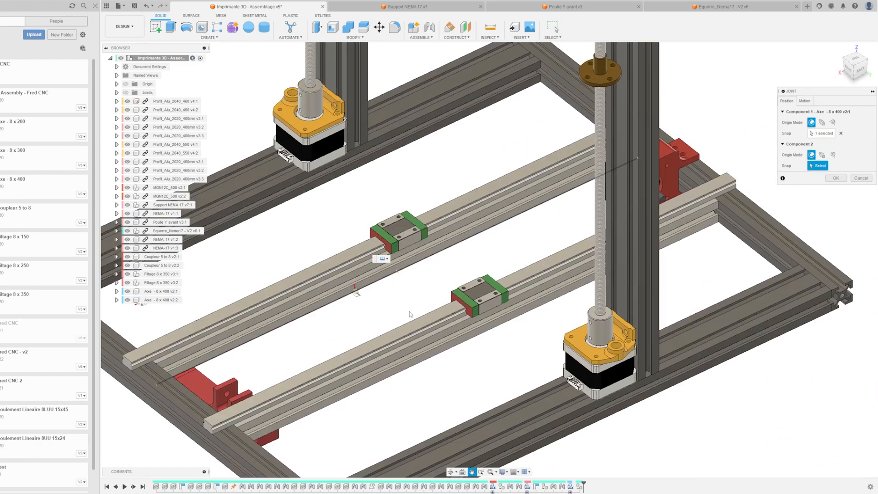
scroll(613, 341, up, 5)
click(579, 364)
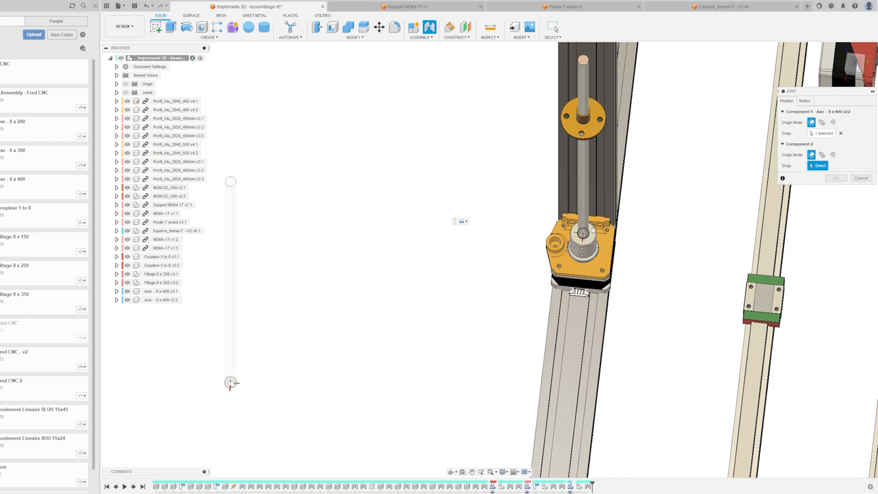
Step: Join the second Axe - 8 x 400 rod to the bottom of the rod socket on the left motor bracket
click(461, 297)
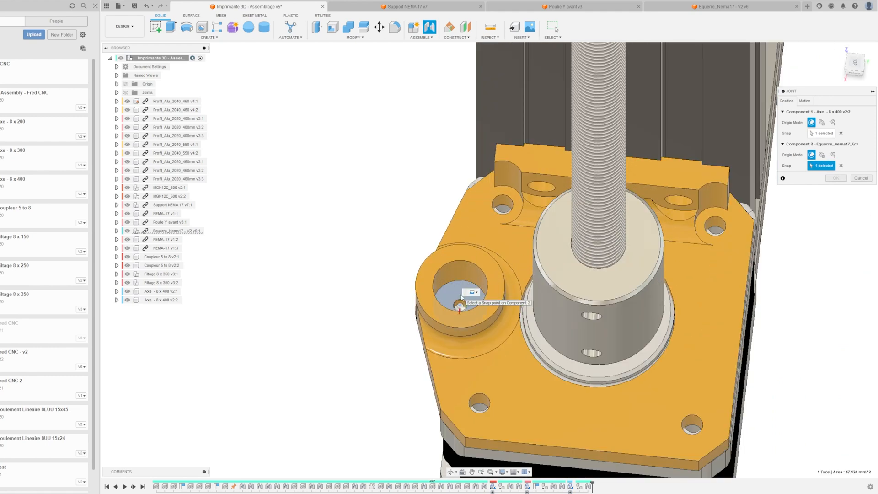
click(837, 243)
click(839, 50)
shift+middle_drag(535, 409, 425, 360)
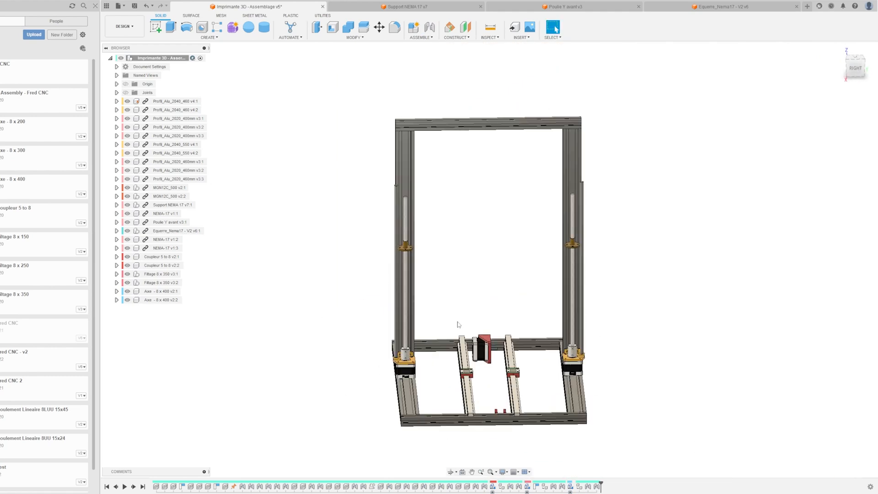
shift+middle_drag(459, 324, 587, 277)
Step: Open Equerre_Roulement - V2 from the Imp3D project's Axe Z folder and hide all its sketches
click(0, 48)
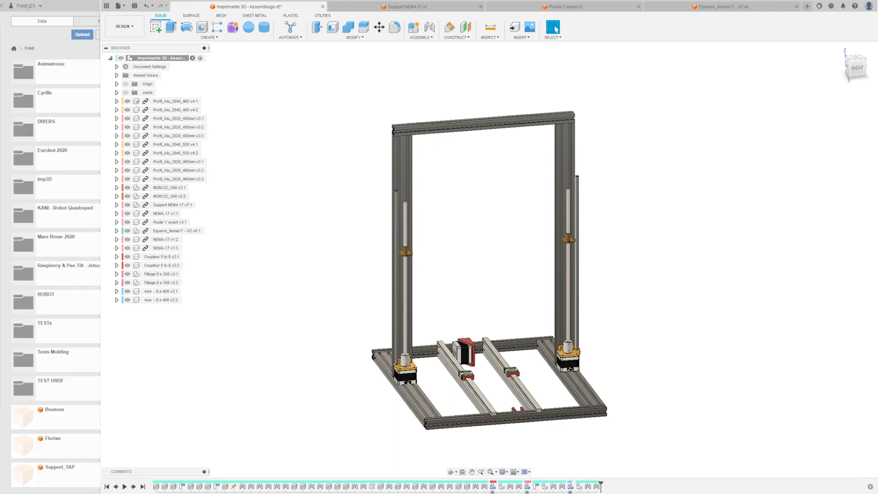
double_click(3, 187)
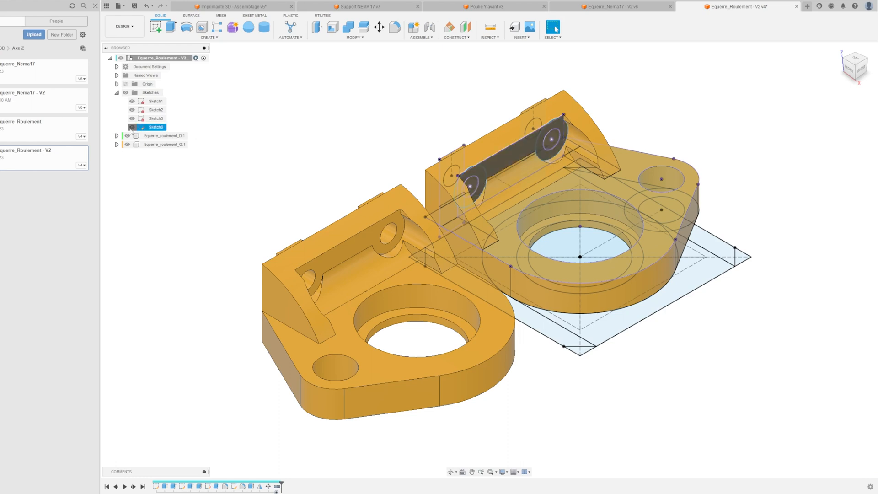
click(156, 101)
click(125, 92)
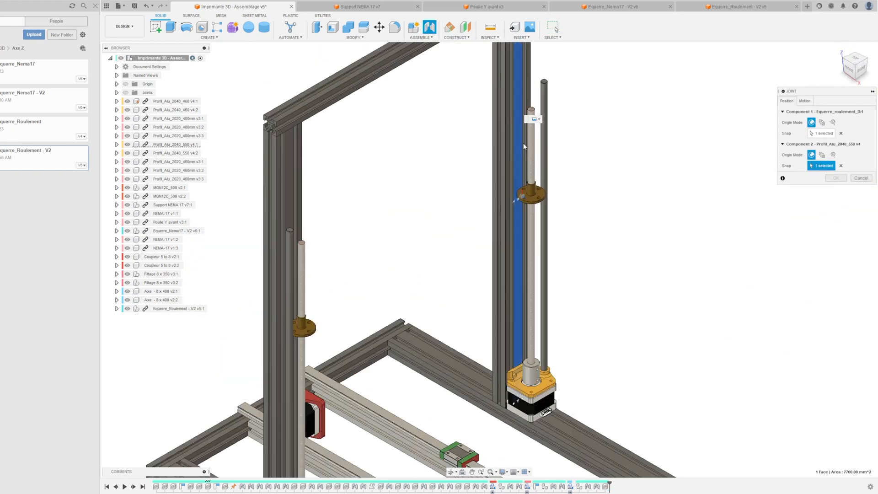
Step: Join Equerre_roulement_D to the front face of the right vertical profile with a slider motion along the Y axis
click(806, 101)
click(826, 113)
click(831, 138)
click(833, 123)
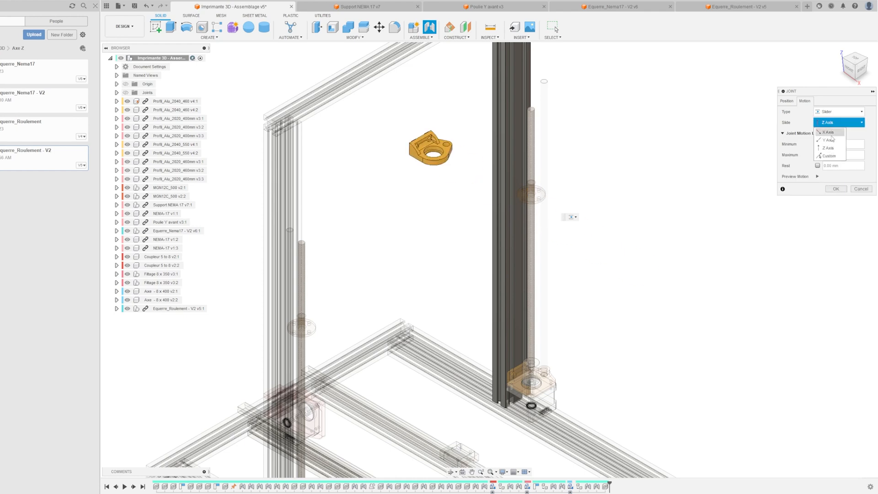
click(832, 140)
click(836, 189)
Step: Join Equerre_roulement_G to the front face of the left vertical profile with a slider motion
middle_drag(485, 411, 496, 196)
scroll(333, 386, down, 3)
middle_drag(324, 456, 400, 357)
click(430, 28)
scroll(328, 396, up, 5)
click(320, 350)
scroll(400, 357, down, 5)
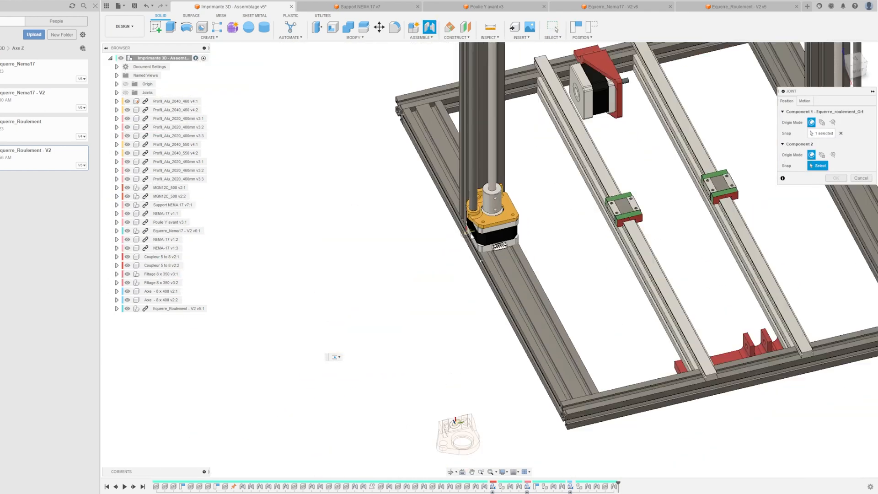
scroll(436, 208, up, 3)
click(437, 211)
click(839, 112)
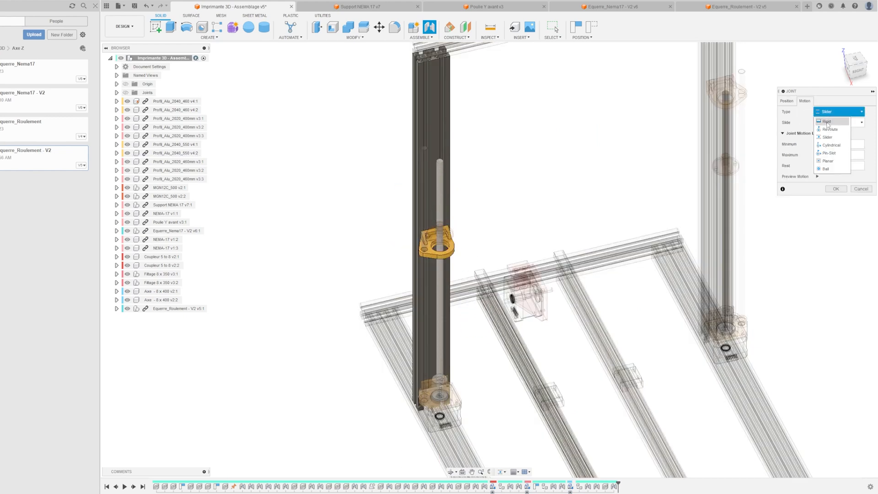
click(836, 189)
Step: Save the printer assembly
shift+middle_drag(424, 181, 379, 169)
scroll(559, 314, down, 5)
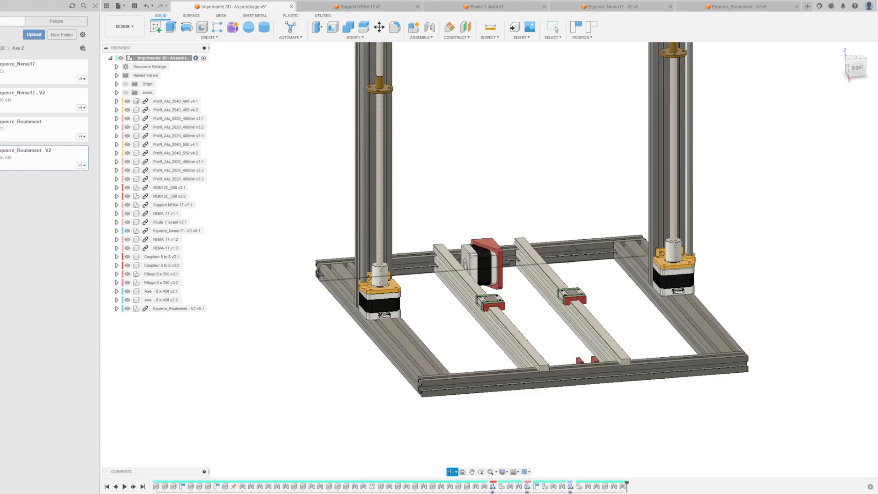
key(ctrl+s)
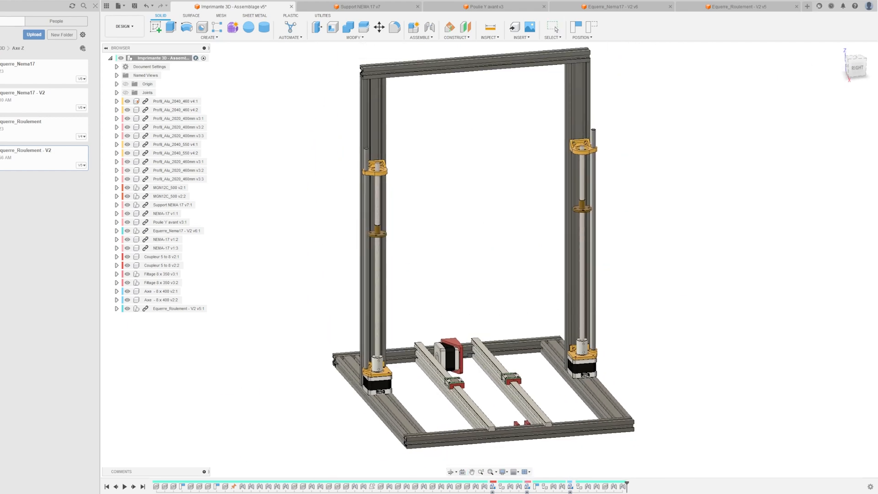
Step: Open the Lien_X_Z_Droit part from the project's Axe X folder
click(2, 49)
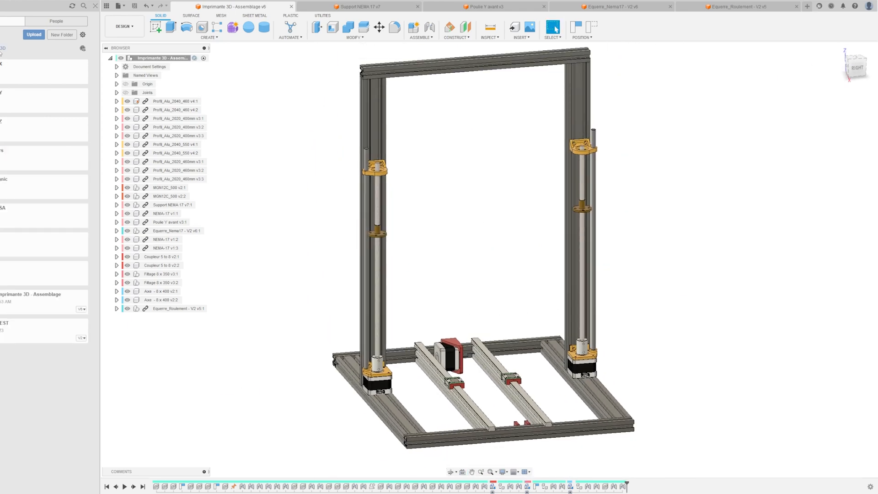
double_click(21, 76)
double_click(21, 73)
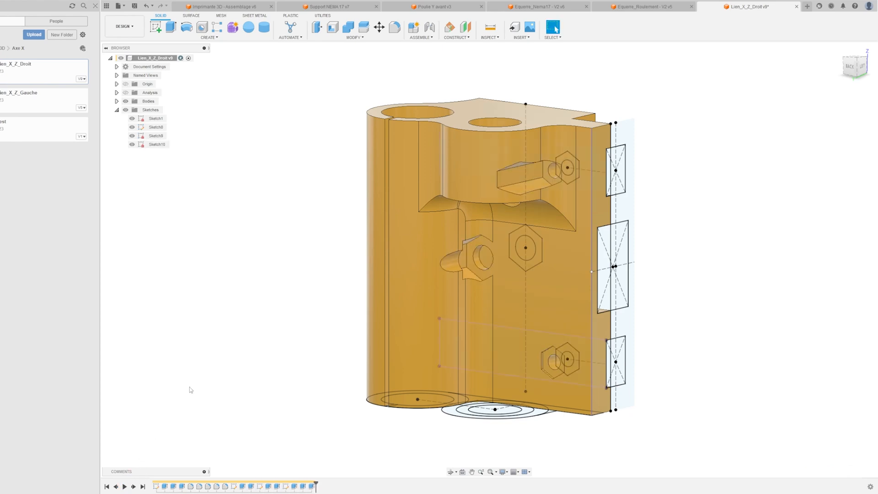
shift+middle_drag(300, 327, 235, 325)
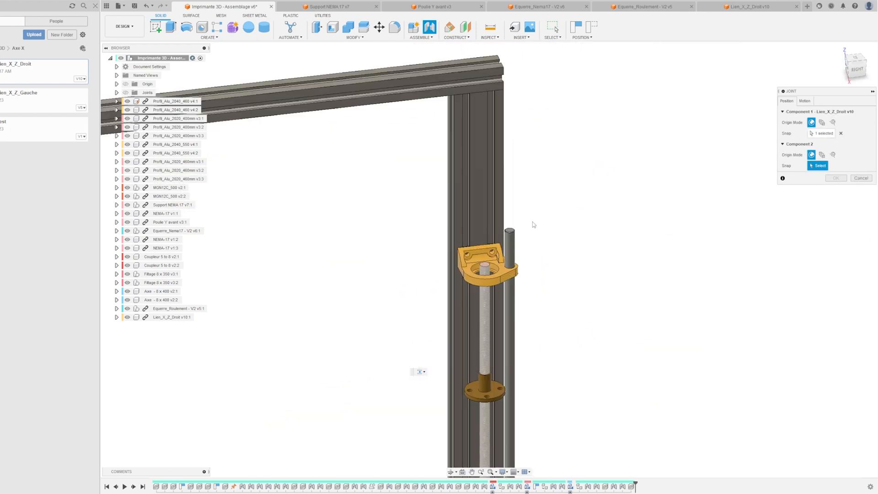
Step: Join Lien_X_Z_Droit to the right Axe - 8 x 400 rod and to the underside of the right lead screw nut's flange
click(480, 368)
click(829, 247)
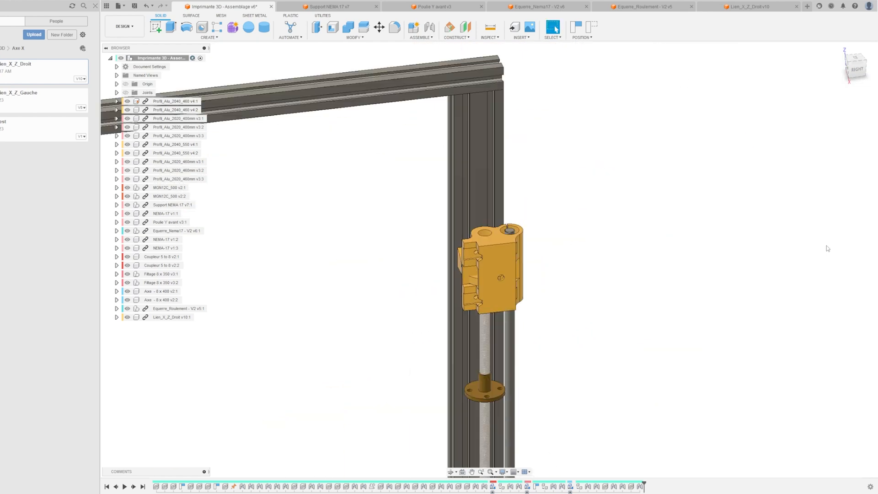
key(j)
scroll(515, 426, up, 4)
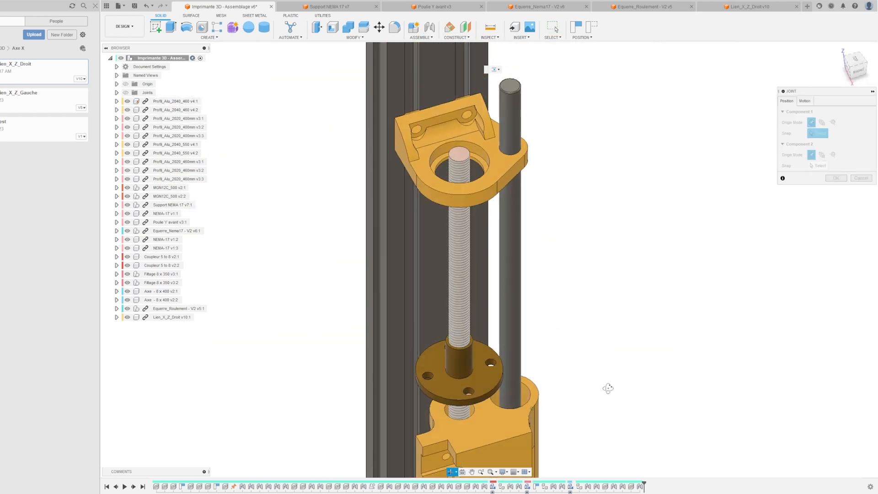
click(478, 433)
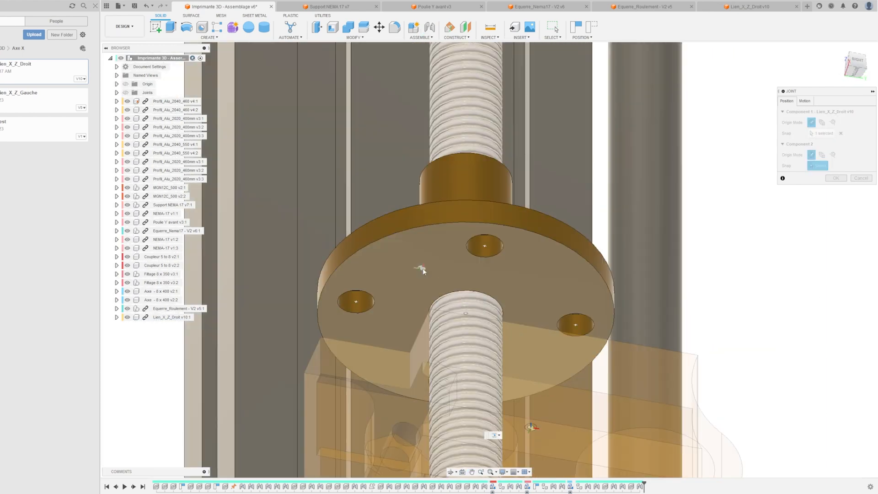
click(423, 271)
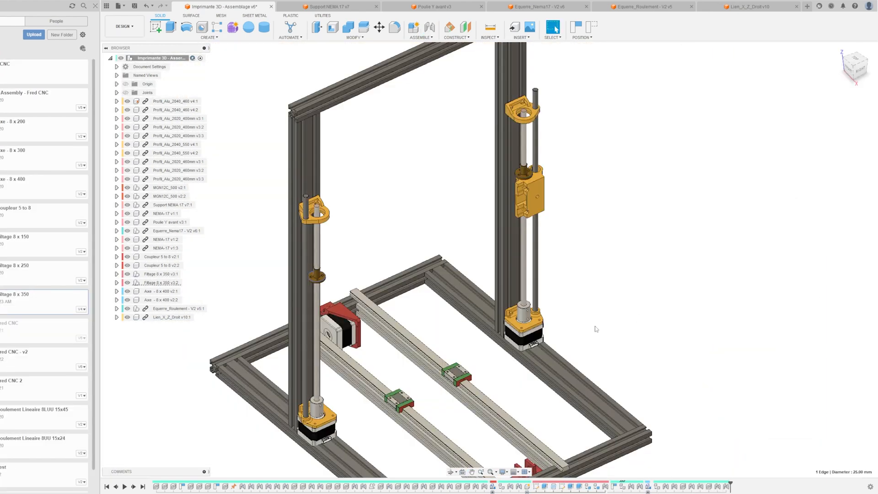
Step: Open the Lien_X_Z_Gauche part from the project's Axe X folder
middle_drag(596, 329, 614, 336)
click(2, 6)
double_click(72, 185)
double_click(71, 187)
double_click(24, 124)
click(3, 48)
double_click(21, 75)
double_click(17, 97)
click(126, 487)
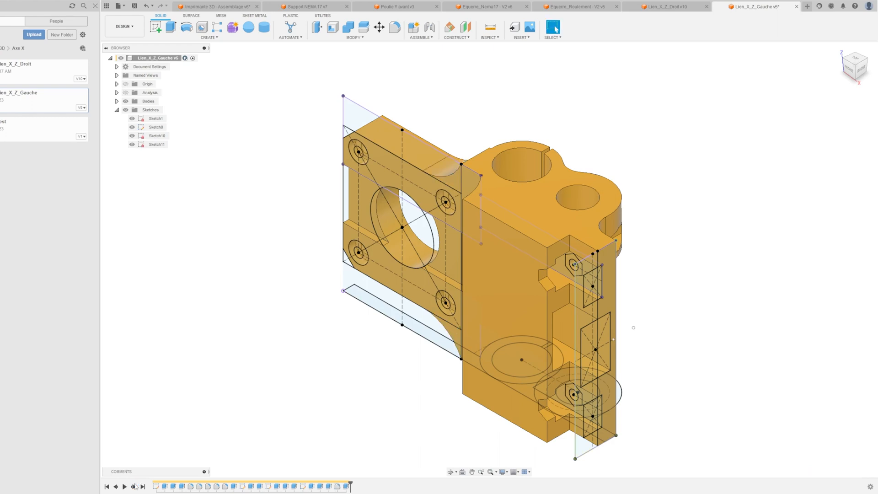
Step: Hide all four sketches of the Lien_X_Z_Gauche part
click(132, 144)
click(133, 135)
click(132, 127)
click(132, 118)
mouse_move(292, 296)
shift+middle_down()
mouse_move(323, 269)
mouse_move(406, 306)
shift+middle_up()
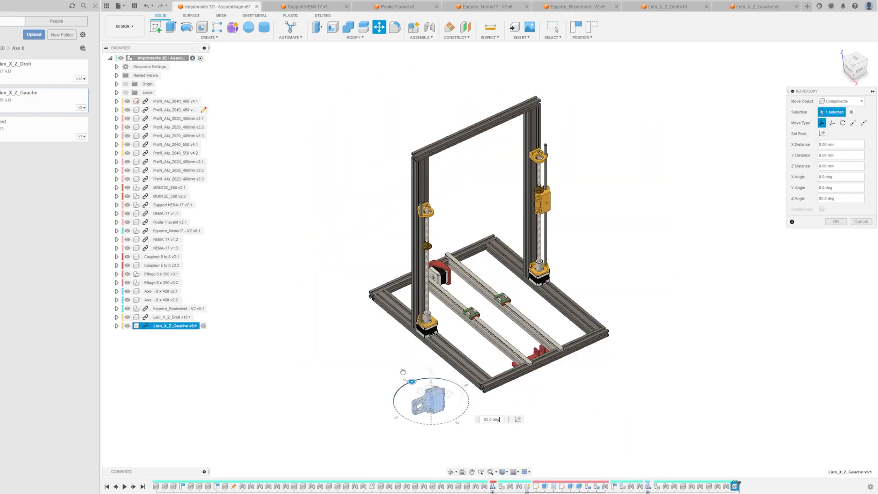
Step: Rotate the inserted Lien_X_Z_Gauche part about the Z axis
drag(403, 372, 398, 375)
click(836, 221)
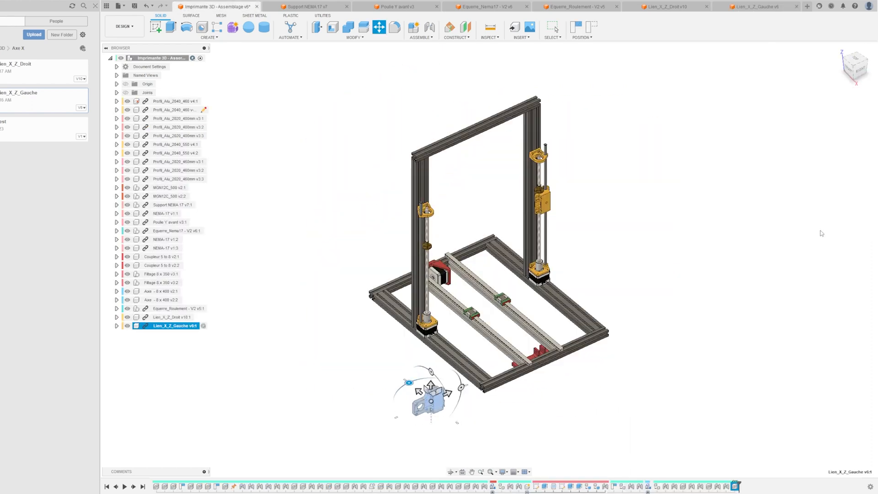
scroll(485, 418, up, 5)
Step: Join Lien_X_Z_Gauche to the top of the left Axe - 8 x 400 rod with a slider motion
key(j)
scroll(351, 346, up, 5)
click(345, 343)
scroll(345, 340, down, 6)
middle_drag(323, 142, 363, 341)
scroll(362, 165, up, 5)
click(387, 180)
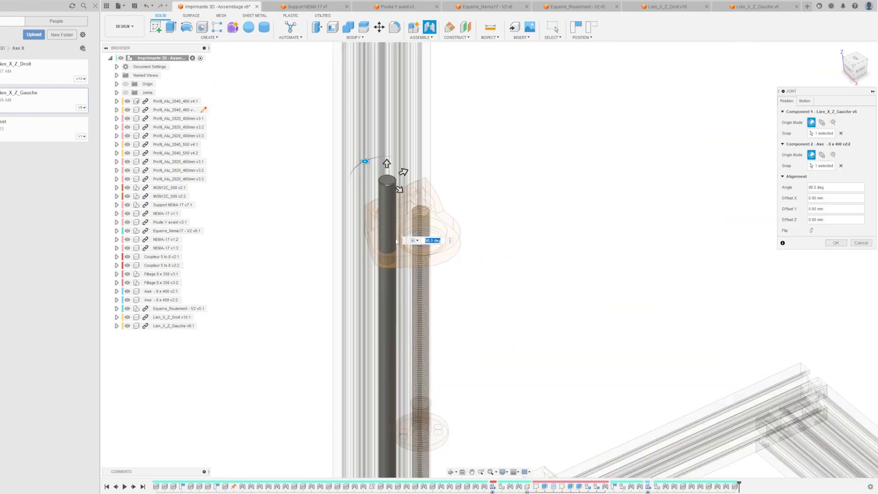
click(805, 101)
click(834, 138)
click(836, 188)
Step: Slide Lien_X_Z_Gauche down the left rod until it sits below the lead screw nut
drag(444, 246, 440, 474)
middle_drag(439, 472, 427, 258)
drag(427, 297, 428, 368)
Step: Join the top of Lien_X_Z_Gauche to the underside of the left lead screw nut's flange with a planar motion
key(j)
click(406, 308)
click(832, 112)
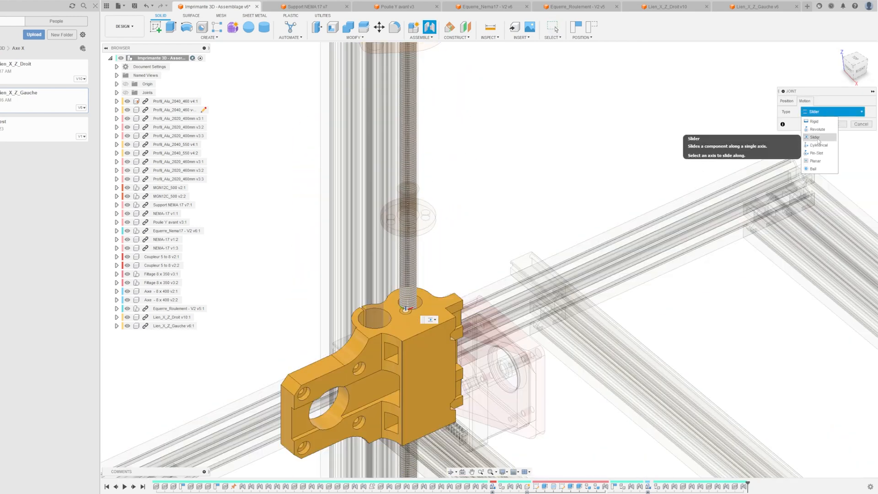
click(817, 162)
shift+middle_drag(498, 261, 440, 192)
click(787, 102)
scroll(416, 190, up, 4)
click(419, 191)
click(834, 243)
scroll(654, 215, down, 4)
Step: Set the X offset of the left motor bracket's joint on the vertical profile to -230 mm
shift+middle_drag(553, 160, 568, 252)
click(845, 64)
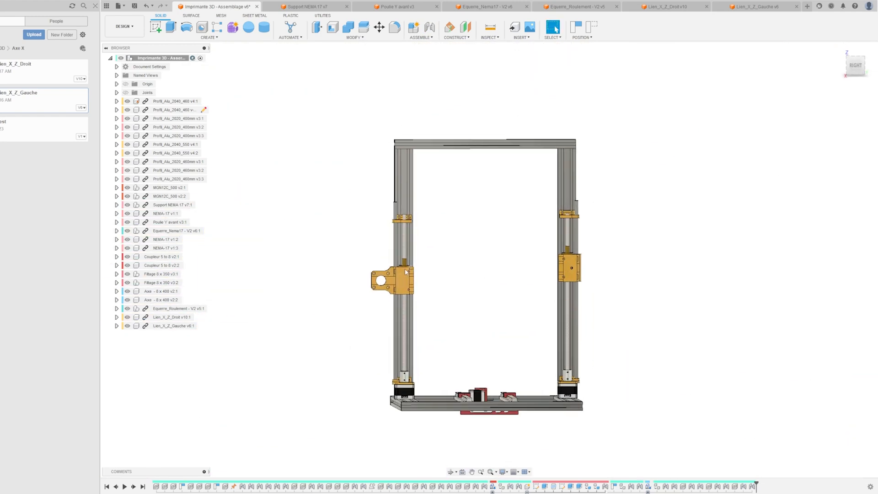
scroll(510, 292, up, 3)
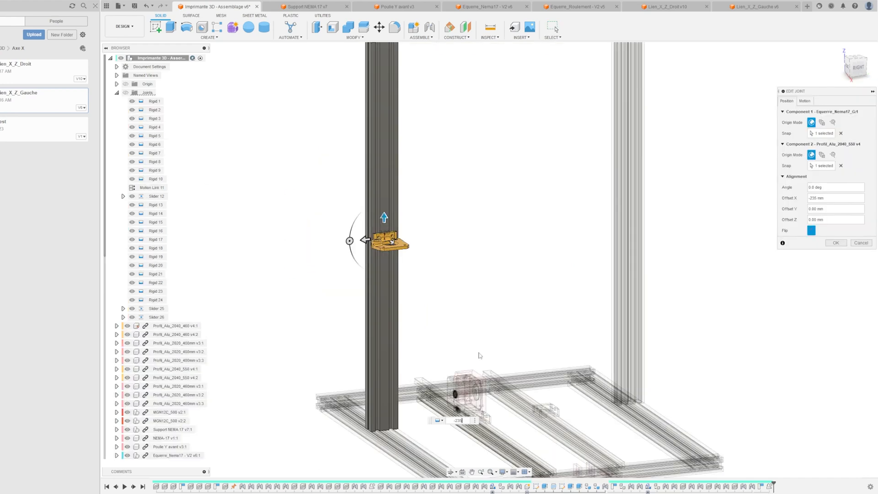
key(Return)
Step: Slide the left Z carriage up and down its rod to test the linked Z motion
middle_drag(600, 341, 578, 320)
drag(371, 207, 391, 169)
drag(373, 202, 373, 257)
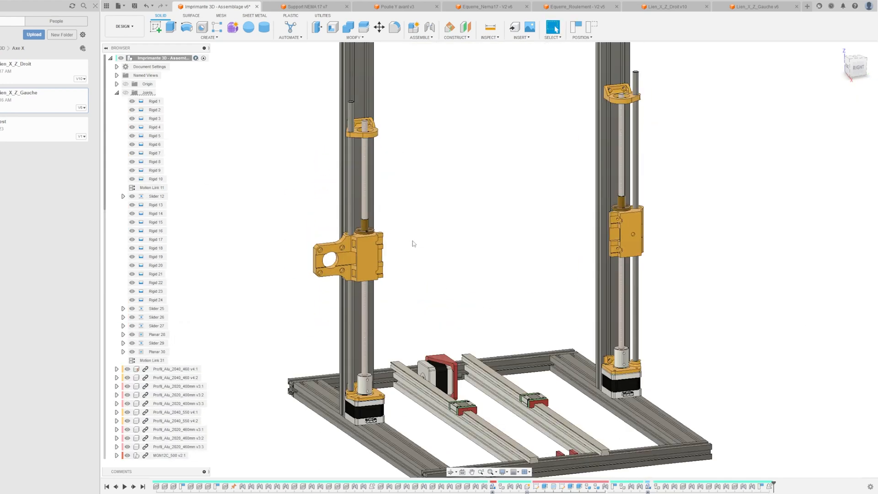
Step: Duplicate the right NEMA-17 v1:3 motor in place without any offset or rotation
scroll(509, 279, up, 2)
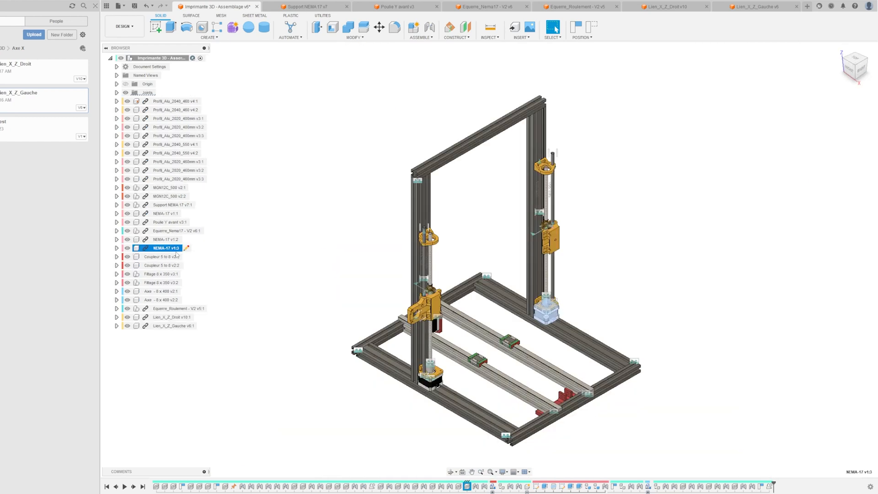
key(m)
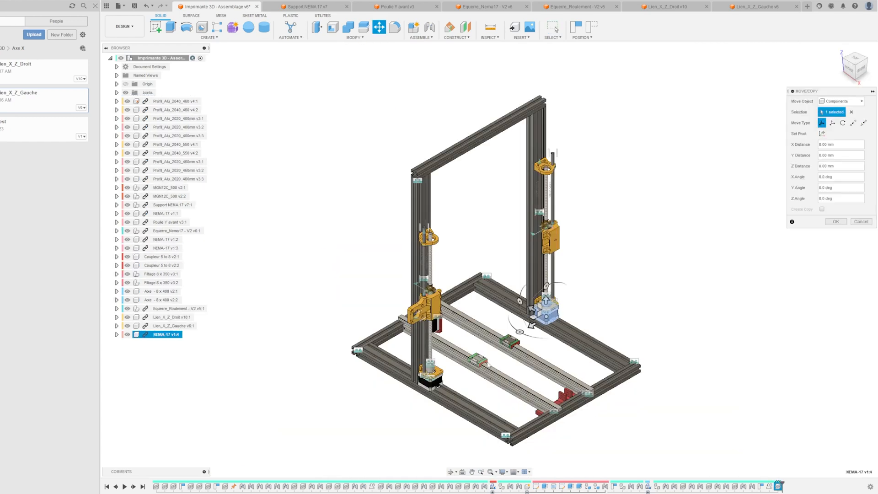
click(836, 222)
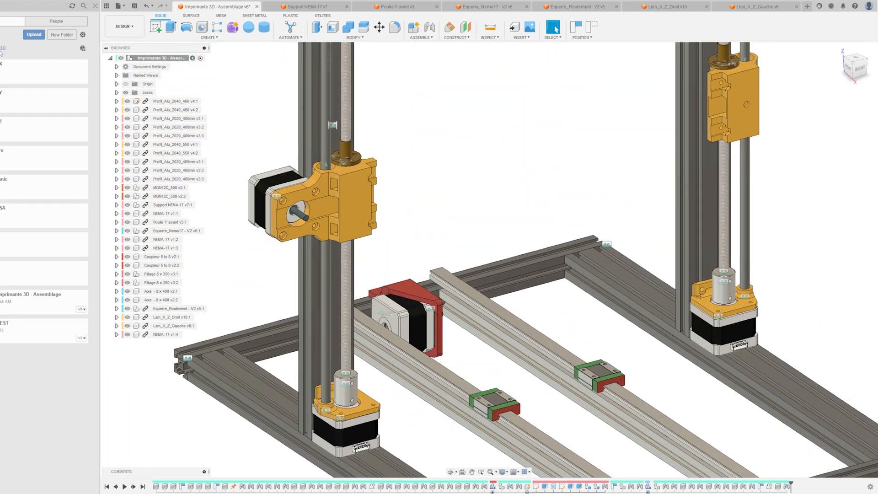
Step: Insert MGN9H_400 rails from the Mecanic folder beside the frame and rotate them into orientation
drag(406, 118, 407, 120)
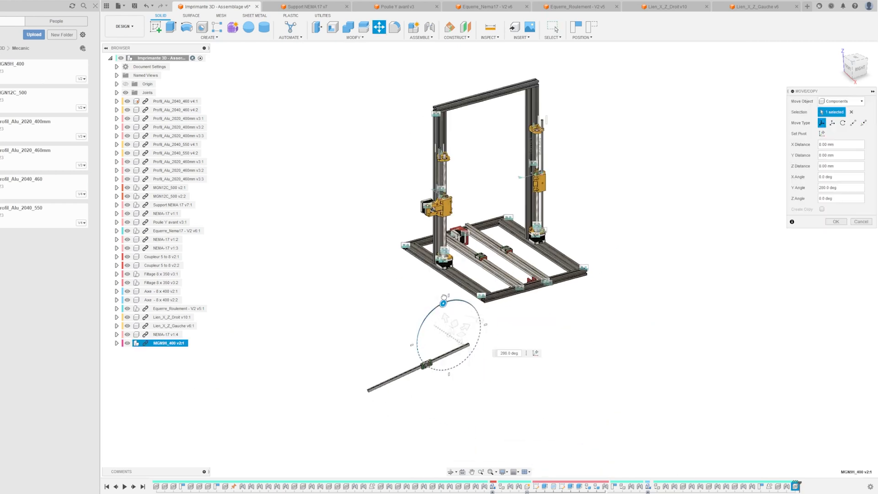
click(861, 221)
scroll(449, 363, up, 4)
click(478, 261)
drag(472, 327, 455, 304)
click(835, 221)
Step: Join the end face of the first MGN9H_400 rail to the upper rail slot of Lien_X_Z_Gauche
middle_drag(494, 303, 498, 326)
scroll(398, 300, up, 4)
key(j)
scroll(368, 395, up, 10)
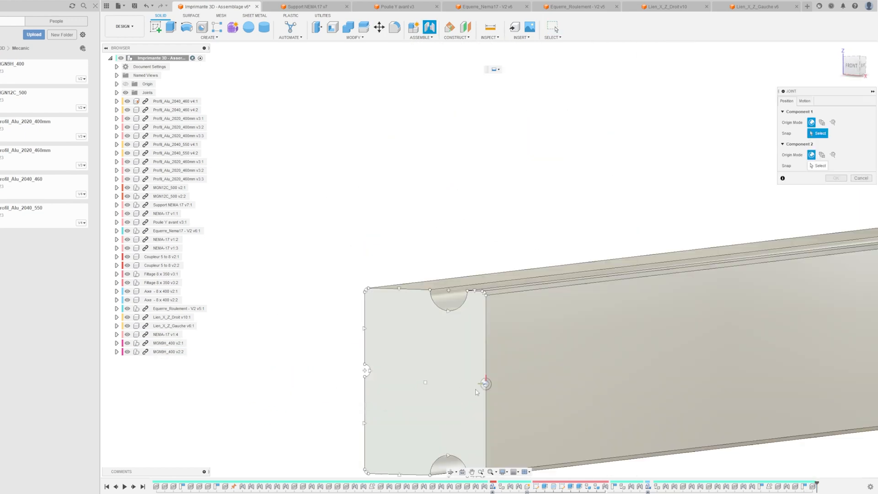
click(476, 393)
scroll(618, 143, down, 10)
scroll(534, 192, up, 10)
scroll(534, 192, up, 3)
scroll(569, 245, down, 10)
middle_drag(570, 246, 530, 100)
click(860, 58)
scroll(490, 308, up, 5)
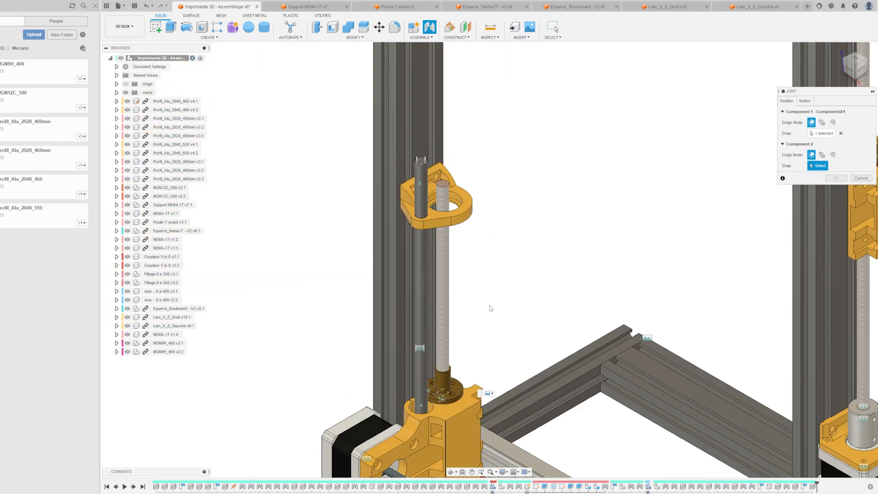
middle_drag(490, 308, 506, 149)
shift+middle_drag(520, 260, 412, 220)
scroll(340, 187, up, 10)
click(339, 188)
shift+middle_drag(347, 204, 418, 183)
Step: Offset the upper MGN9H_400 rail along its length within the slot and finish its joint
drag(421, 181, 257, 185)
shift+middle_drag(257, 185, 425, 220)
drag(435, 215, 317, 218)
scroll(742, 325, down, 10)
middle_drag(741, 325, 660, 310)
key(Return)
Step: Join the second MGN9H_400 rail to the lower rail slot of Lien_X_Z_Gauche, flipped, at 180 deg with a Z offset of -27 mm
middle_drag(480, 357, 486, 193)
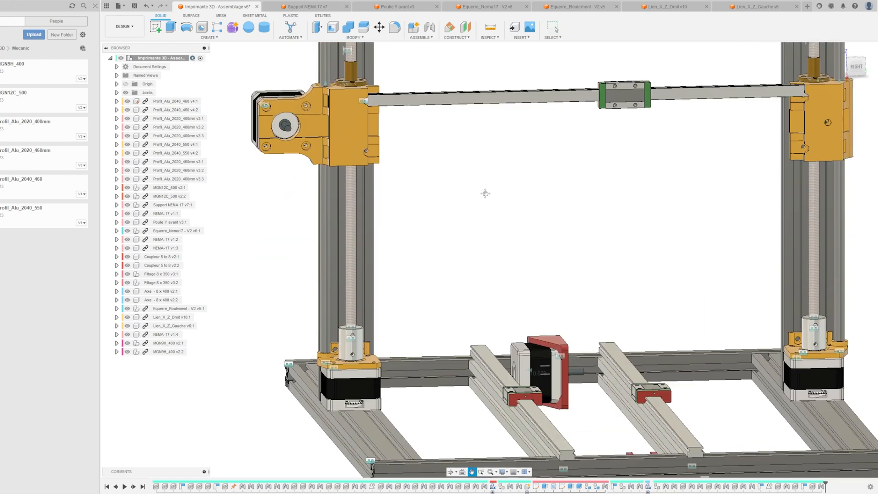
scroll(487, 191, down, 6)
shift+middle_drag(345, 331, 484, 277)
scroll(436, 316, up, 4)
key(j)
scroll(367, 426, up, 4)
click(370, 443)
scroll(482, 278, down, 7)
scroll(471, 155, up, 8)
shift+middle_drag(471, 157, 293, 119)
scroll(261, 96, up, 5)
click(259, 96)
middle_drag(259, 95, 555, 153)
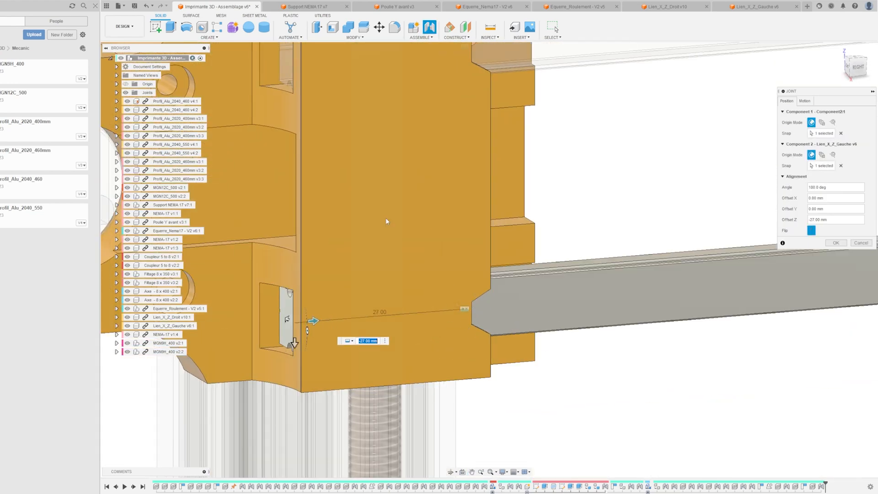
click(837, 243)
Step: Move the right Z carriage upward to test how it follows the rails
scroll(509, 290, down, 4)
scroll(677, 270, down, 4)
middle_drag(686, 267, 301, 198)
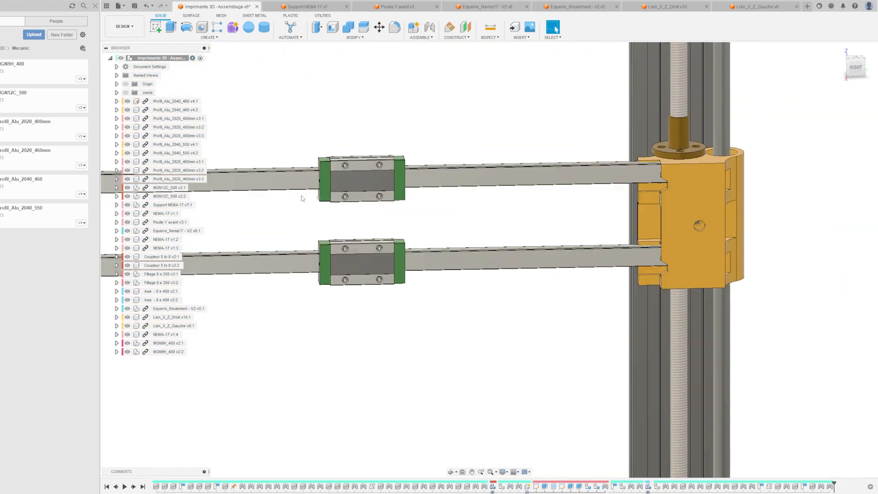
click(117, 92)
click(182, 402)
drag(693, 208, 693, 188)
Step: Add a joint at the right Z carriage and choose its motion type
shift+middle_drag(695, 190, 719, 328)
scroll(635, 249, up, 4)
key(j)
shift+middle_drag(578, 361, 660, 60)
scroll(413, 273, up, 5)
click(806, 101)
click(834, 112)
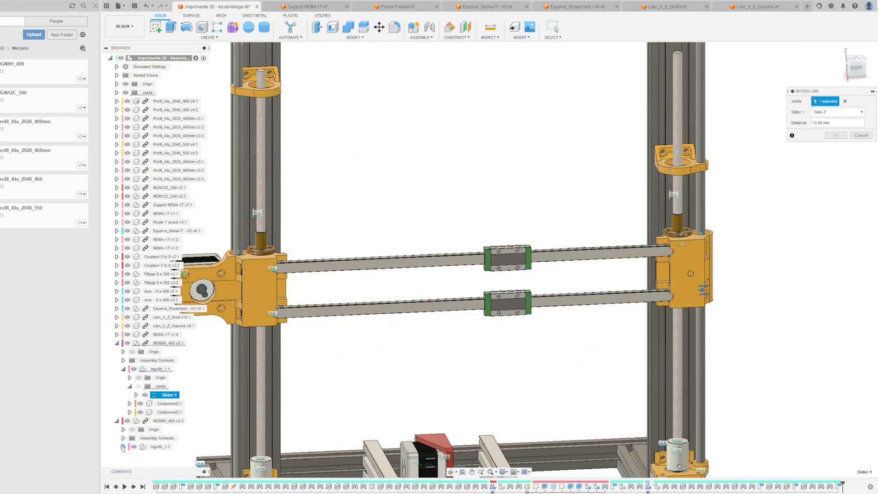
Step: Link the Slider 1 joints of both MGN9H_400 rails in a motion link at 10 mm each
click(123, 447)
scroll(123, 448, down, 1)
click(130, 447)
click(168, 456)
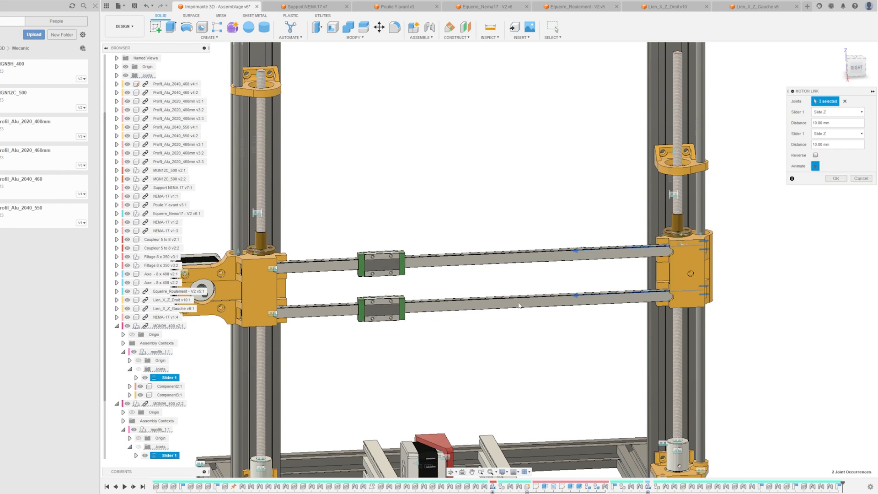
click(837, 179)
click(117, 326)
click(117, 352)
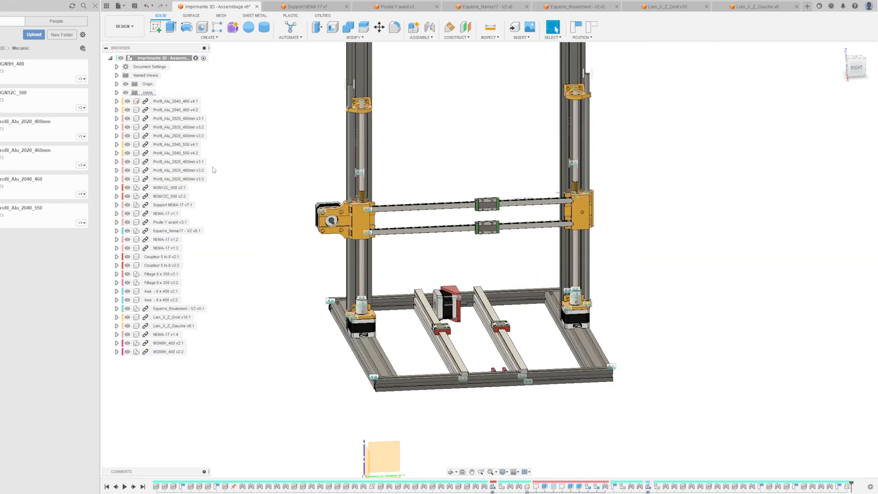
Step: Test the assembly's motion by moving the left Z carriage up and sliding the blocks along the X rails
click(382, 105)
shift+middle_drag(402, 178, 426, 178)
middle_drag(426, 178, 427, 155)
shift+middle_drag(427, 155, 425, 148)
scroll(419, 206, up, 3)
drag(281, 192, 282, 152)
drag(483, 113, 461, 122)
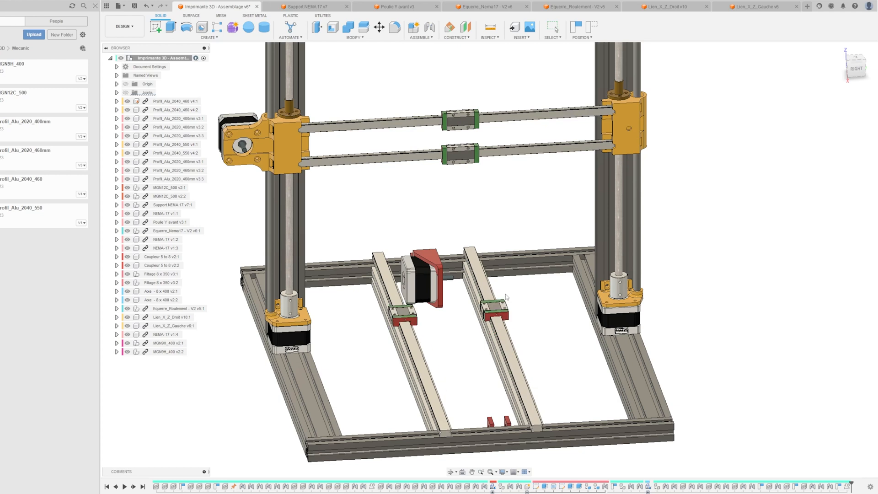
middle_drag(481, 323, 541, 322)
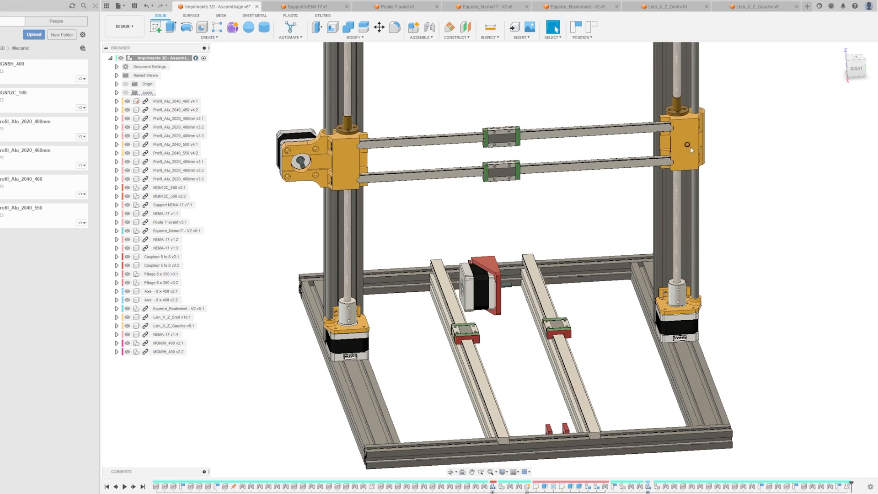
Step: Move the right Z carriage down and back up to check how the whole X axis travels along the Z axes
drag(691, 148, 680, 183)
drag(671, 115, 672, 201)
drag(671, 201, 672, 162)
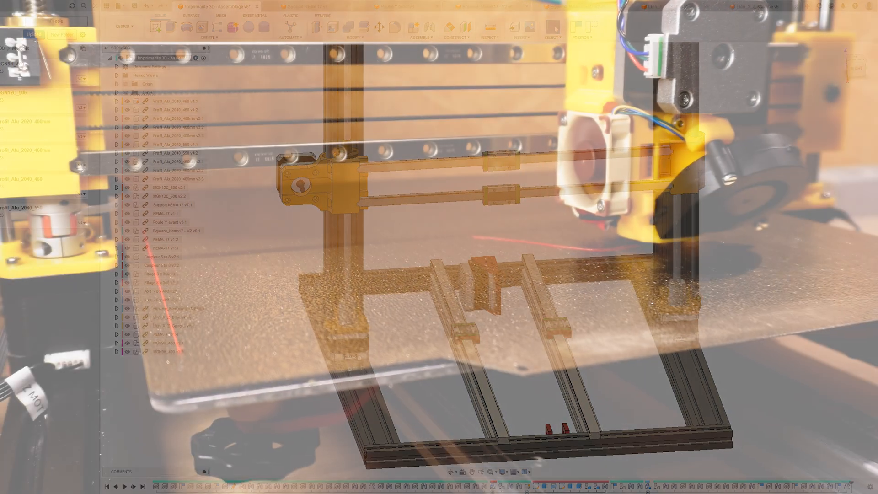